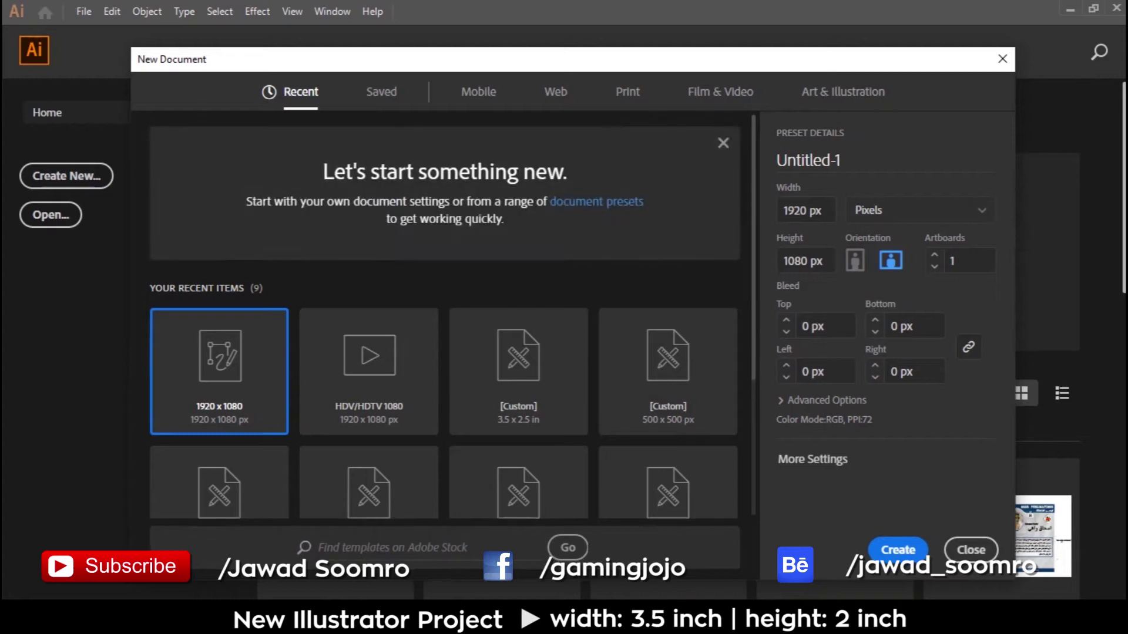
Create a new 3.5 × 2 inch document with units set to inches.
left_click(920, 210)
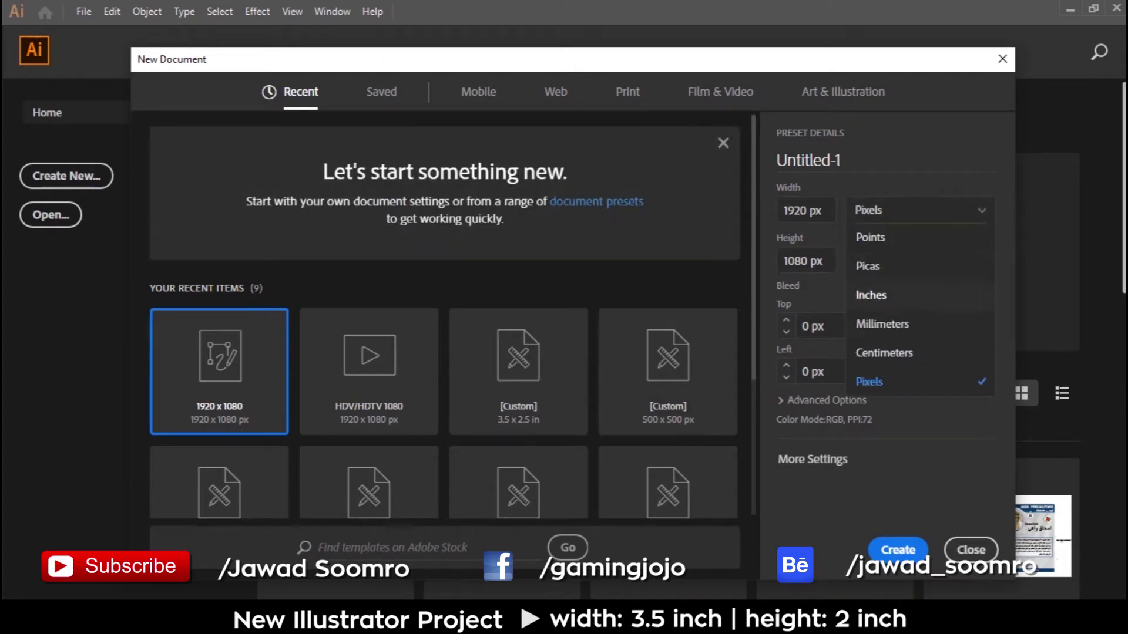
left_click(871, 294)
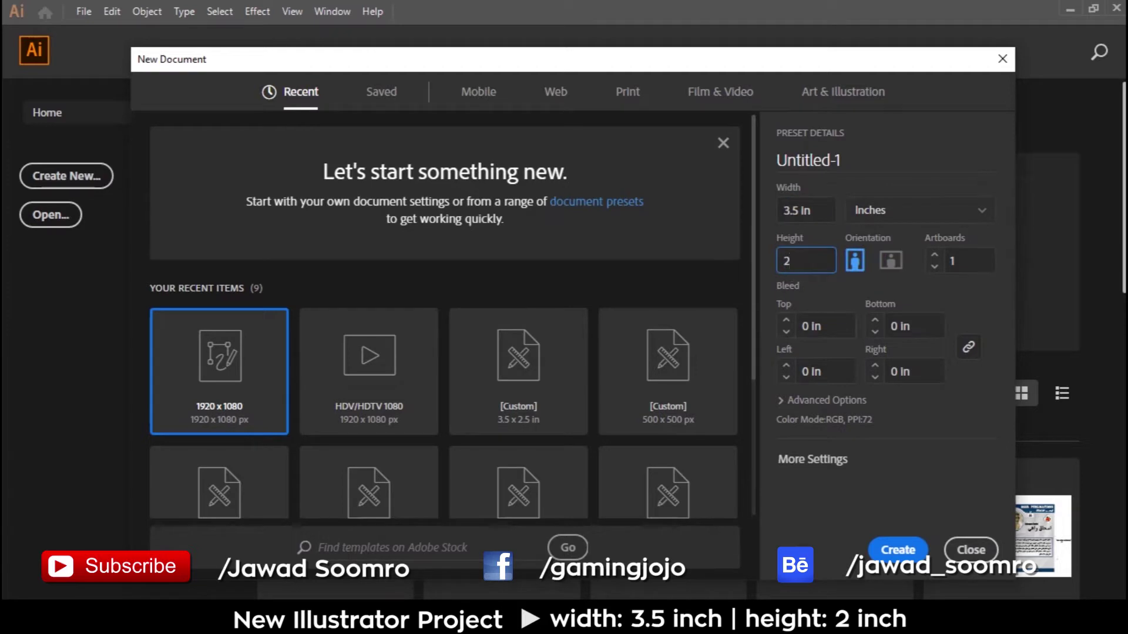
key("Tab")
key("Return")
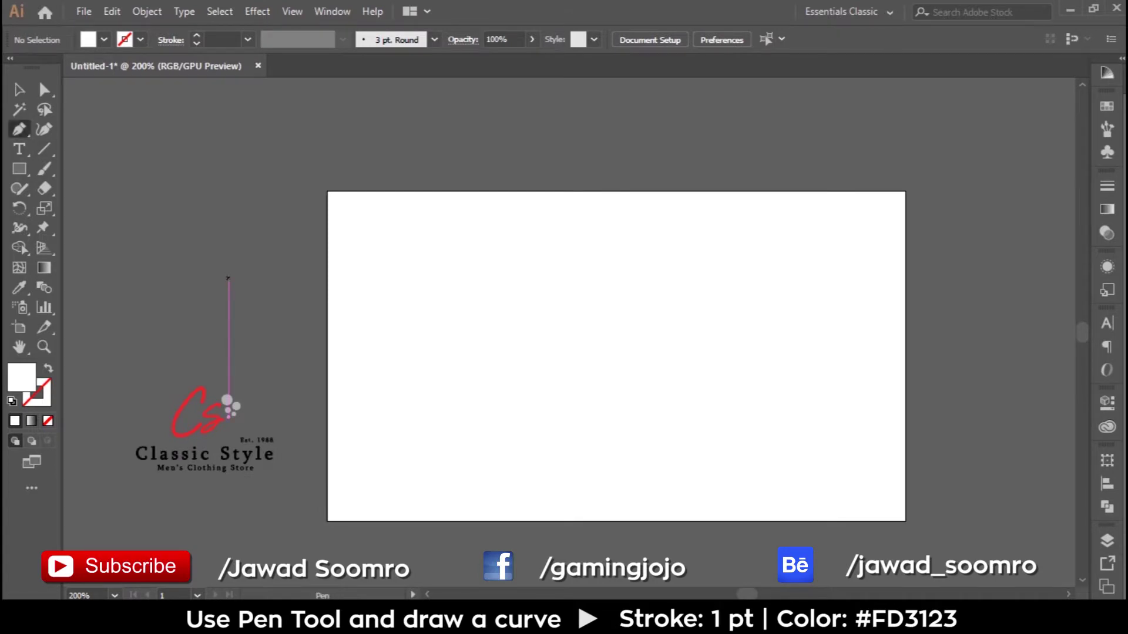
Draw a gentle wave with the Pen tool across the artboard, then flatten its curve.
left_click(327, 359)
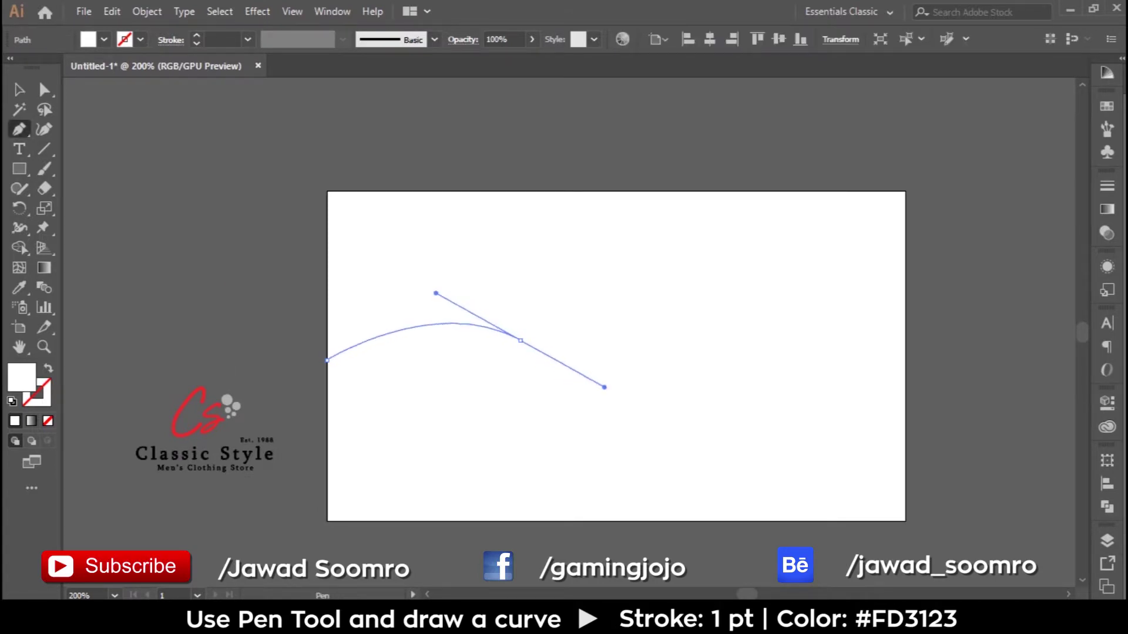
left_click_drag(662, 427, 678, 438)
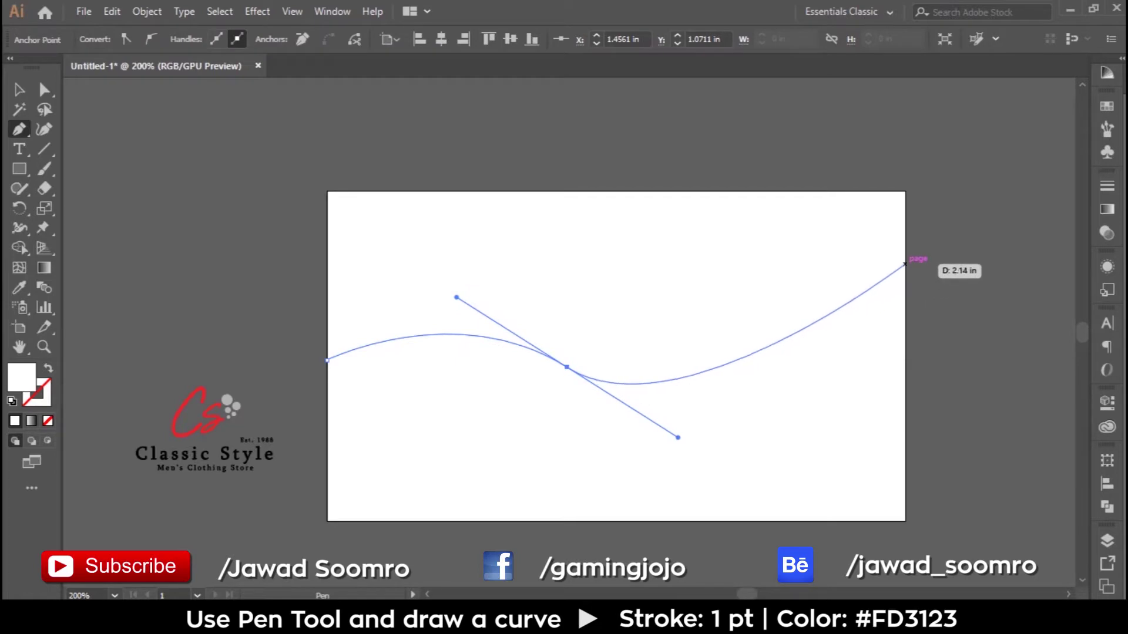
key("a")
left_click_drag(678, 438, 739, 388)
Turn the wave into a red outline stroke, then begin a second wave at the left edge.
key("v")
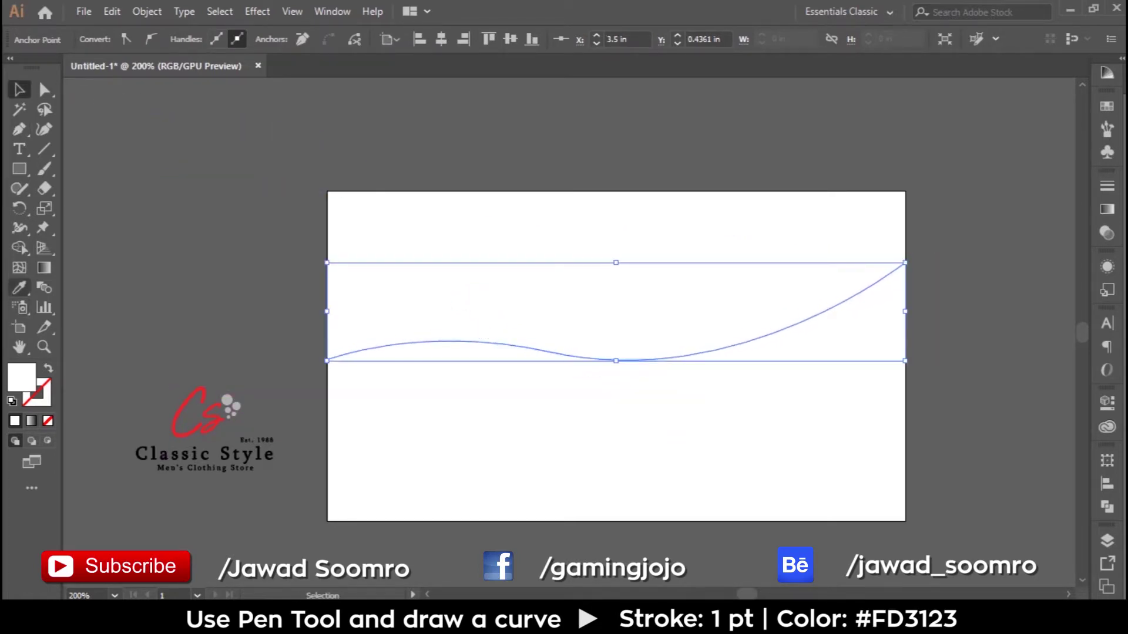
key("shift+x")
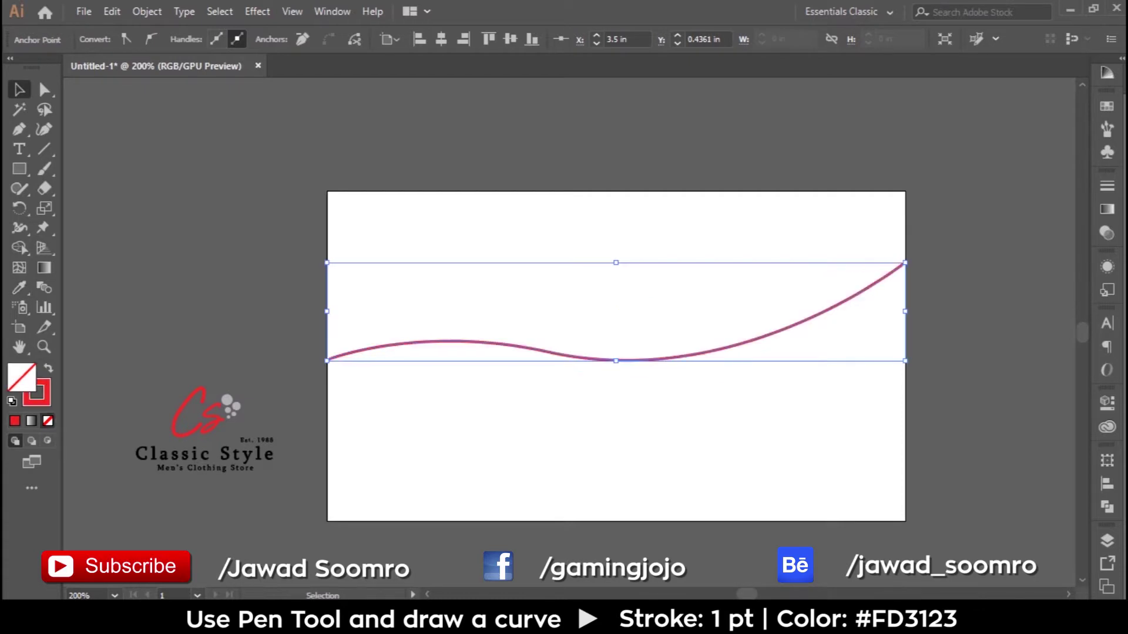
key("ctrl+shift+a")
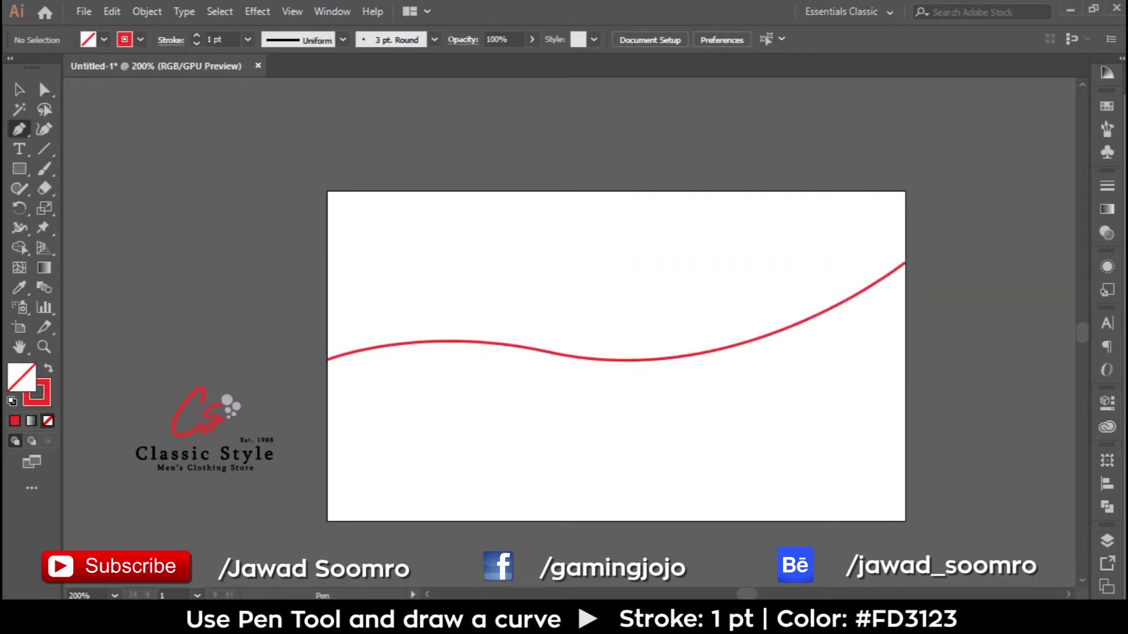
left_click(327, 344)
left_click_drag(481, 364, 509, 395)
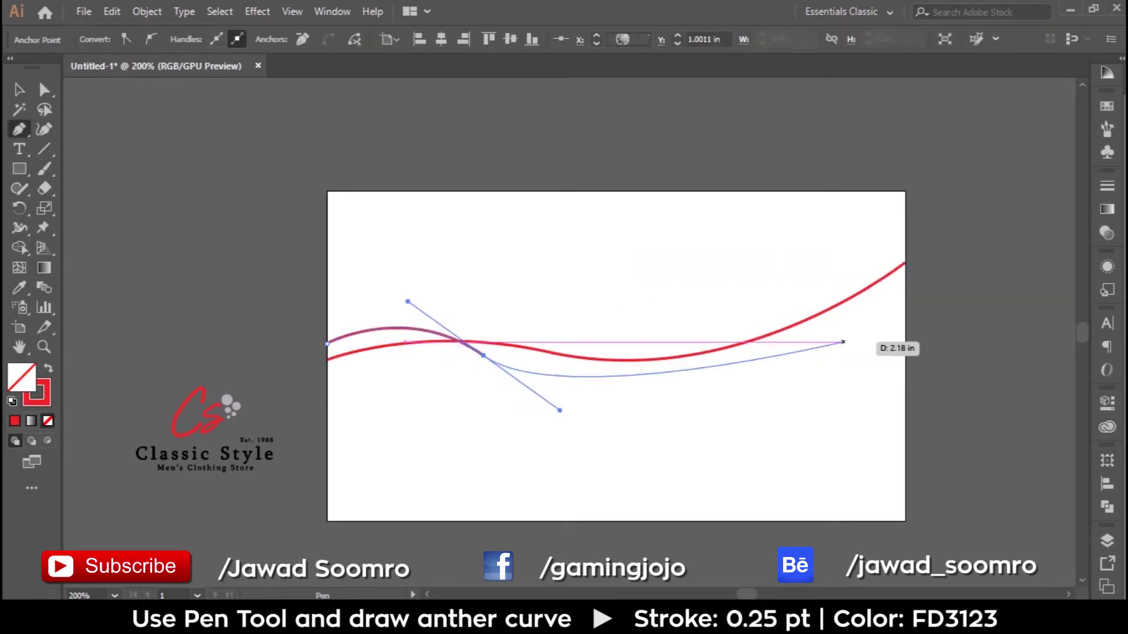
Finish the second wave at the right edge and reshape its ends and curve.
left_click_drag(905, 351, 934, 273)
key("a")
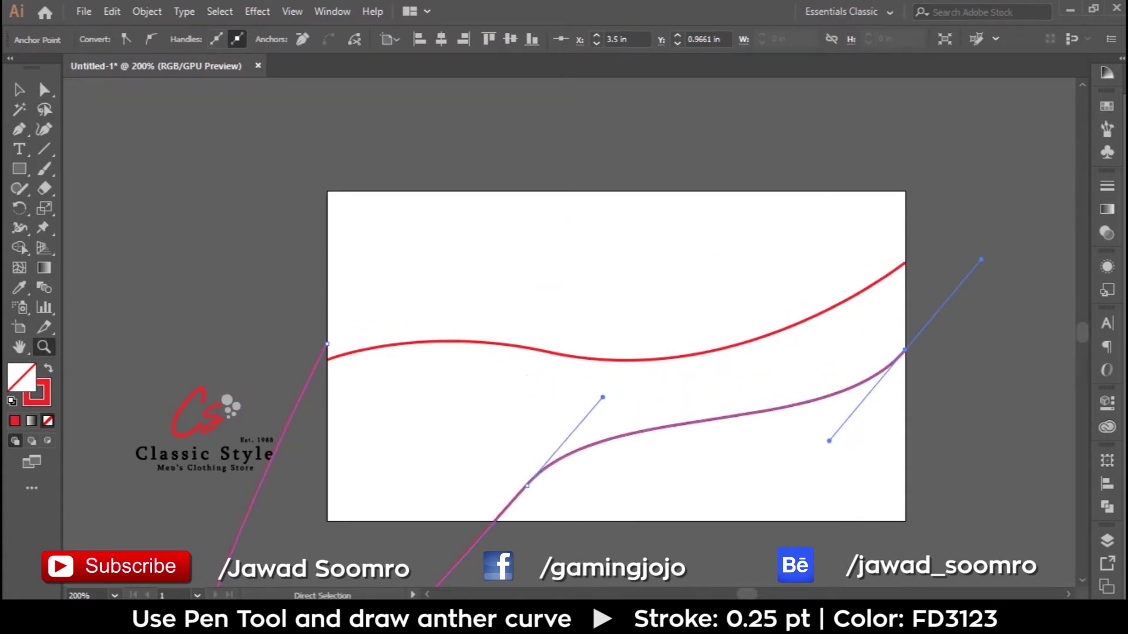
key("z")
left_click_drag(483, 356, 509, 345)
left_click_drag(829, 441, 796, 440)
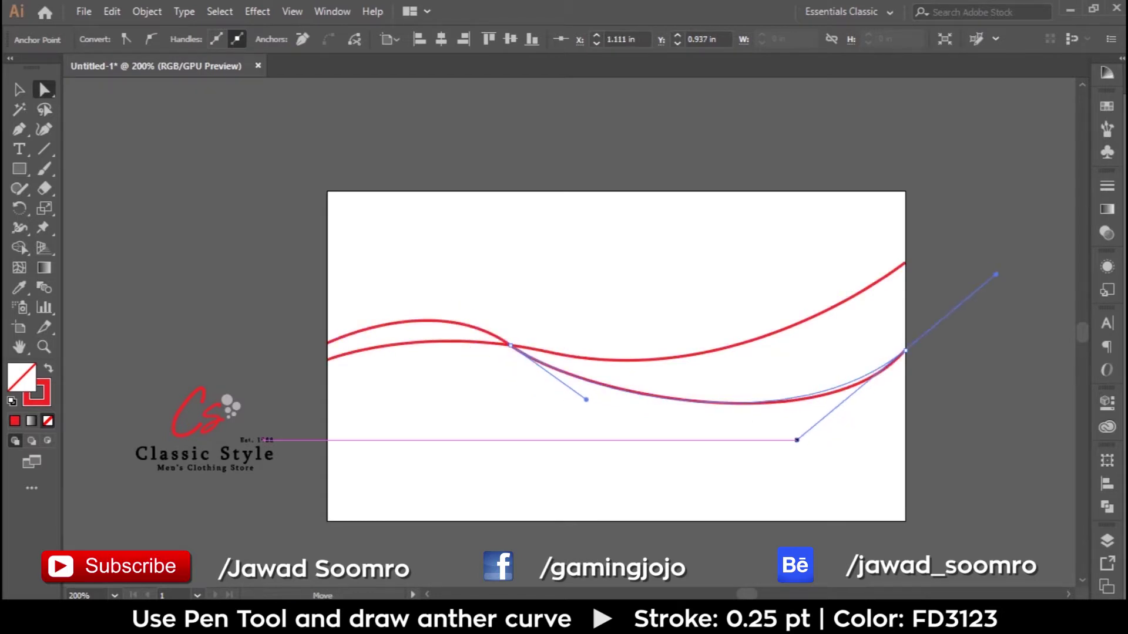
left_click_drag(327, 343, 327, 324)
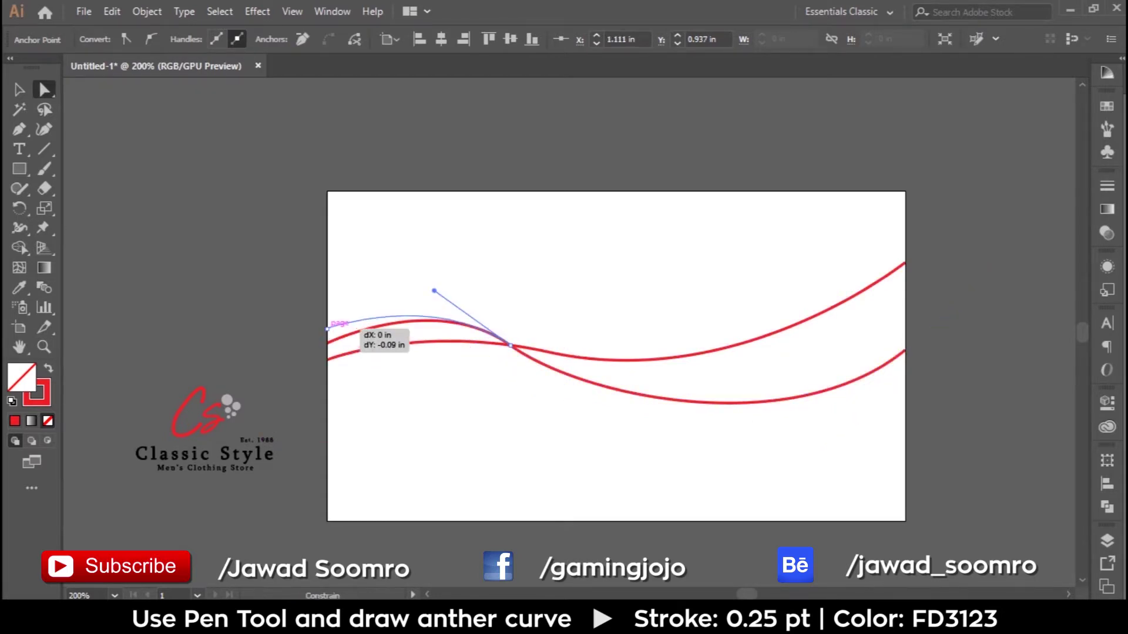
key("ctrl+shift+a")
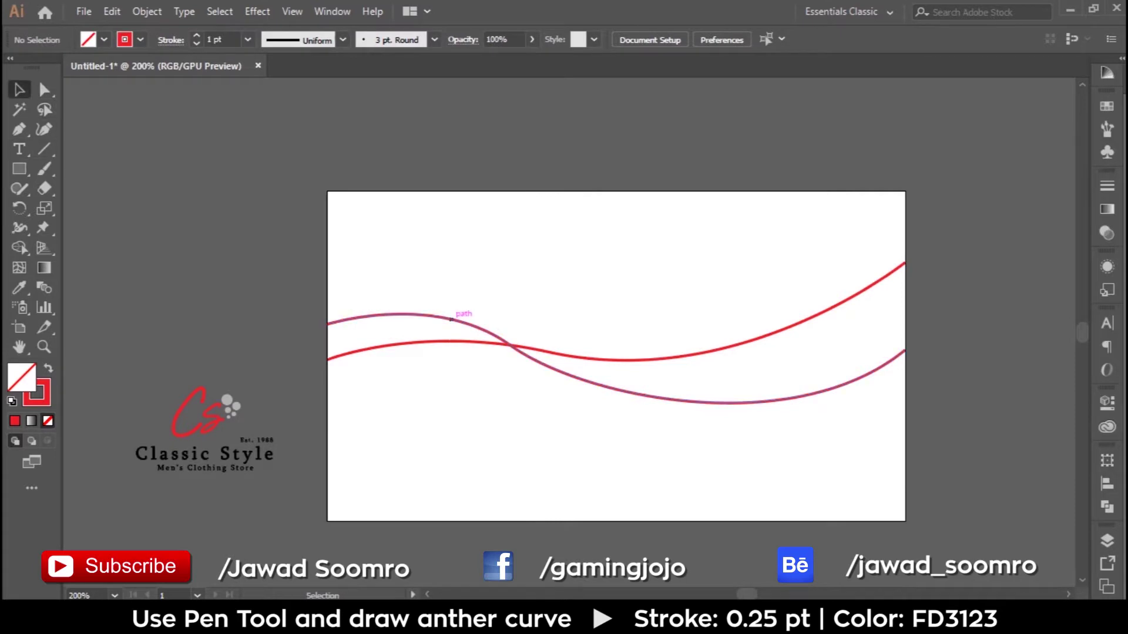
Set the second wave's stroke weight to 0.25 pt.
left_click(450, 319)
left_click(247, 40)
left_click(265, 54)
key("ctrl+shift+a")
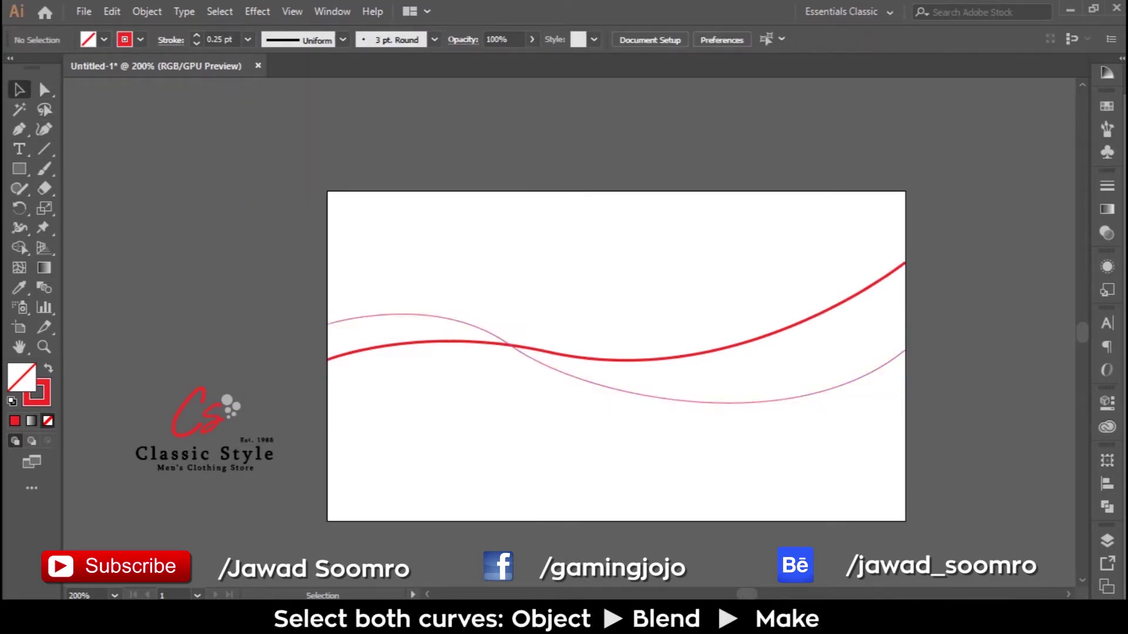
Select both waves and blend them together.
key("ctrl+a")
left_click(147, 11)
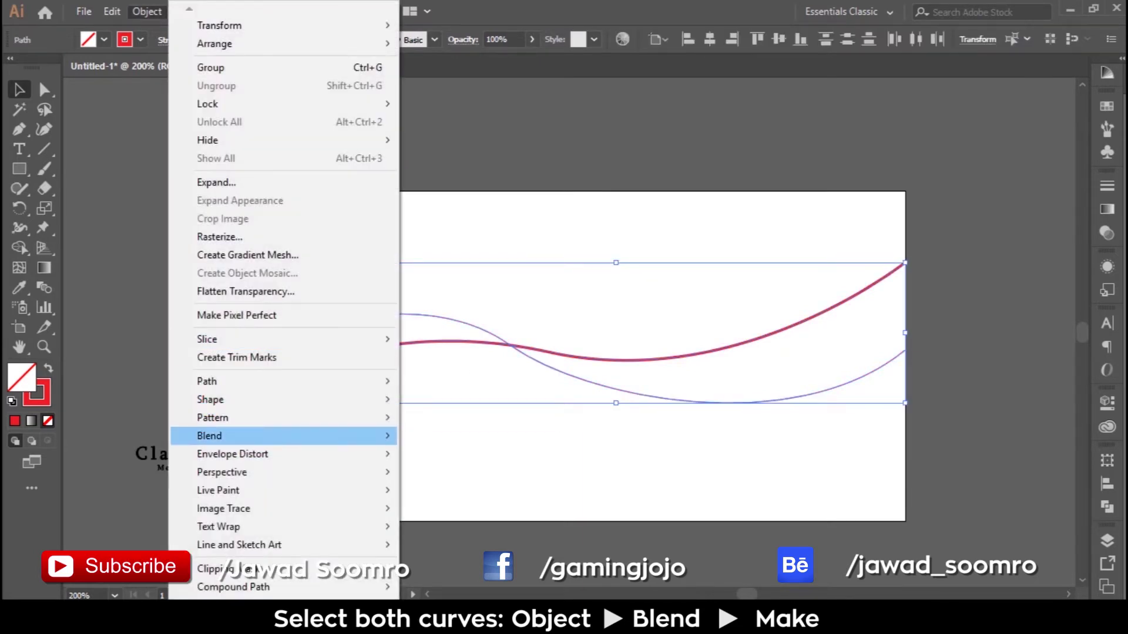
left_click(446, 435)
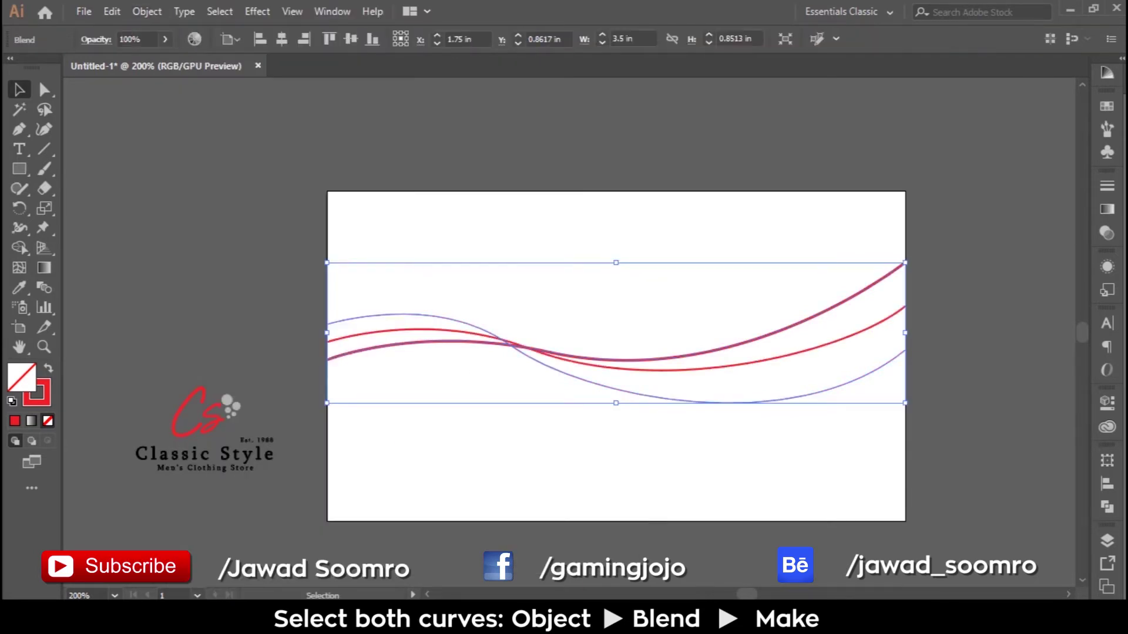
Set the blend options to 15 specified steps with preview on.
left_click(147, 11)
left_click(209, 435)
left_click(494, 478)
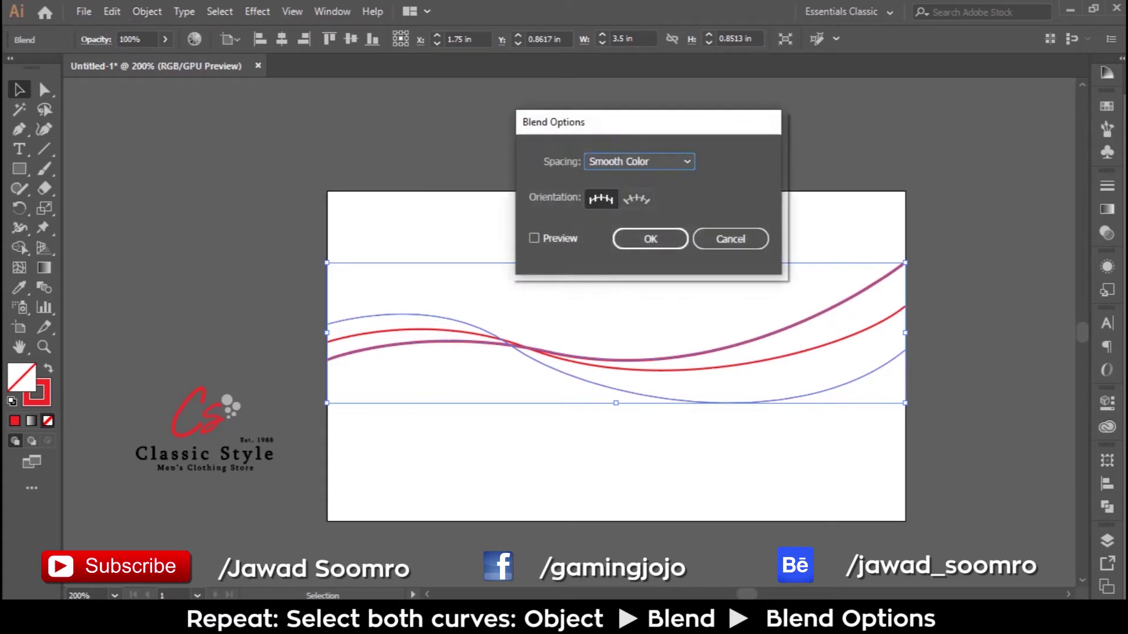
left_click_drag(587, 121, 342, 86)
left_click(392, 125)
left_click(288, 202)
left_click(393, 125)
left_click(376, 158)
type("15")
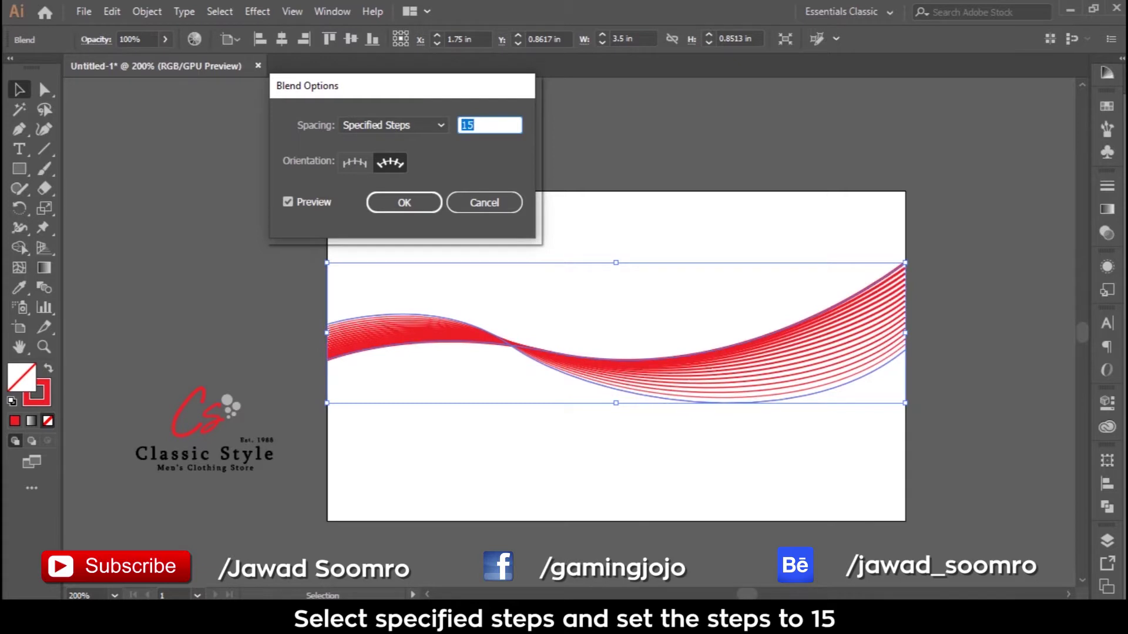
key("Return")
key("ctrl+shift+a")
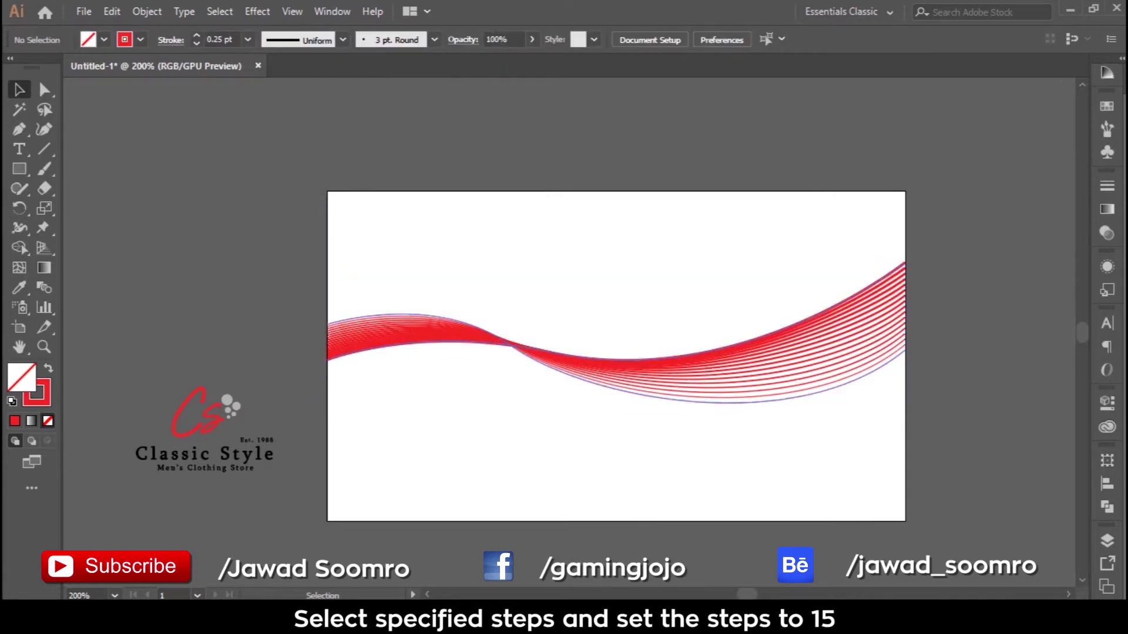
Select an anchor on the thin top wave inside the blend.
key("ctrl+a")
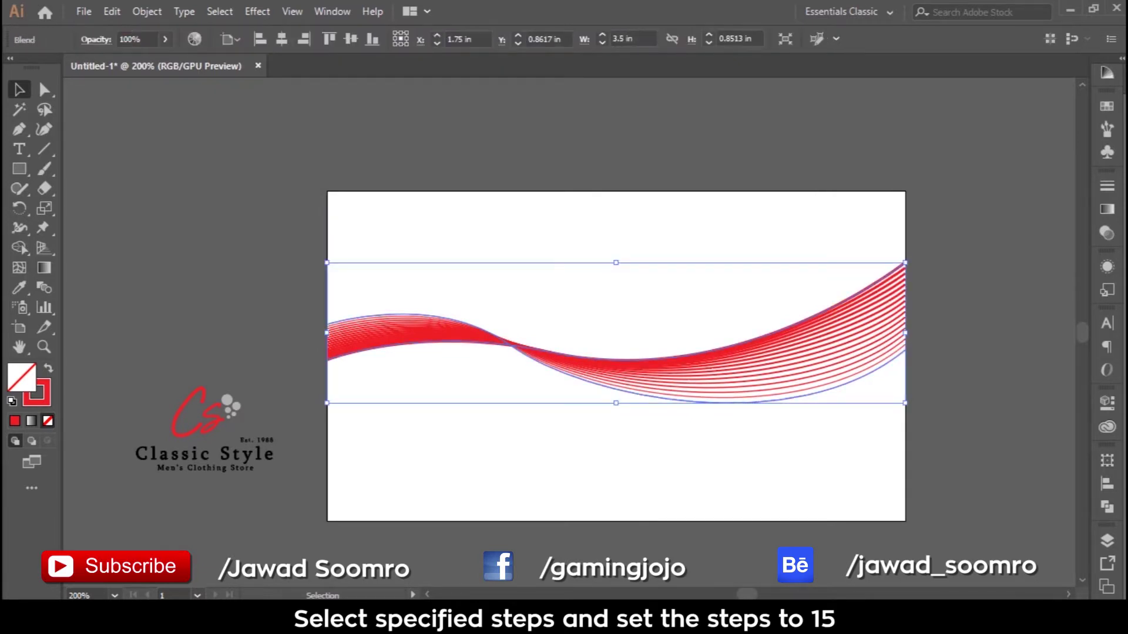
key("ctrl+shift+a")
key("a")
left_click(517, 347)
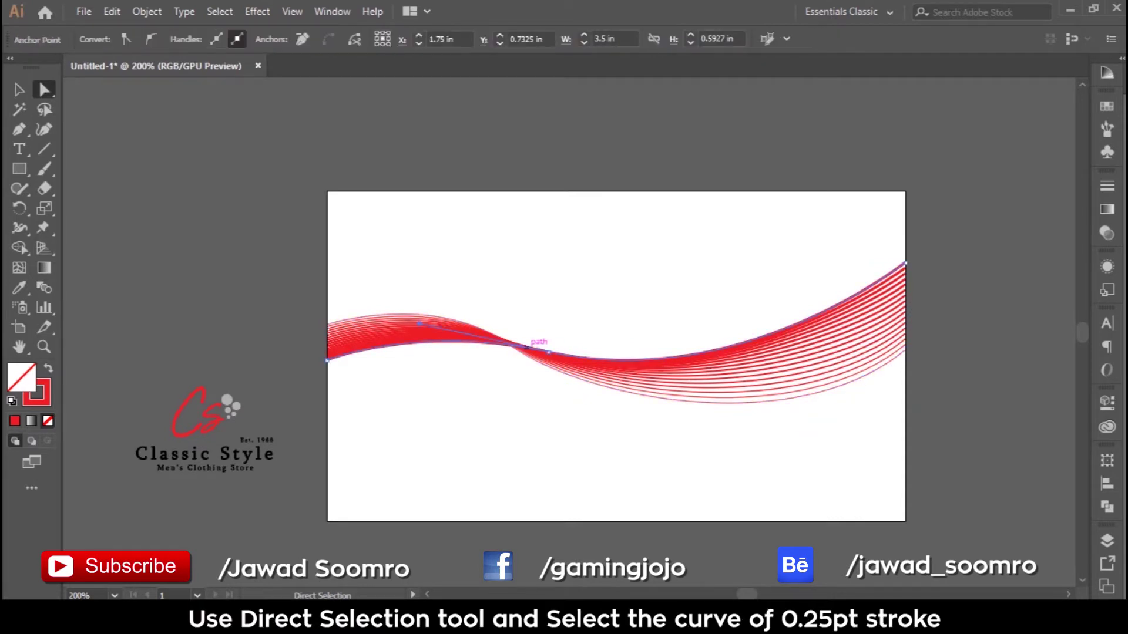
Set the thin 0.25 pt top wave's opacity to 0% in the Transparency panel.
left_click(548, 352)
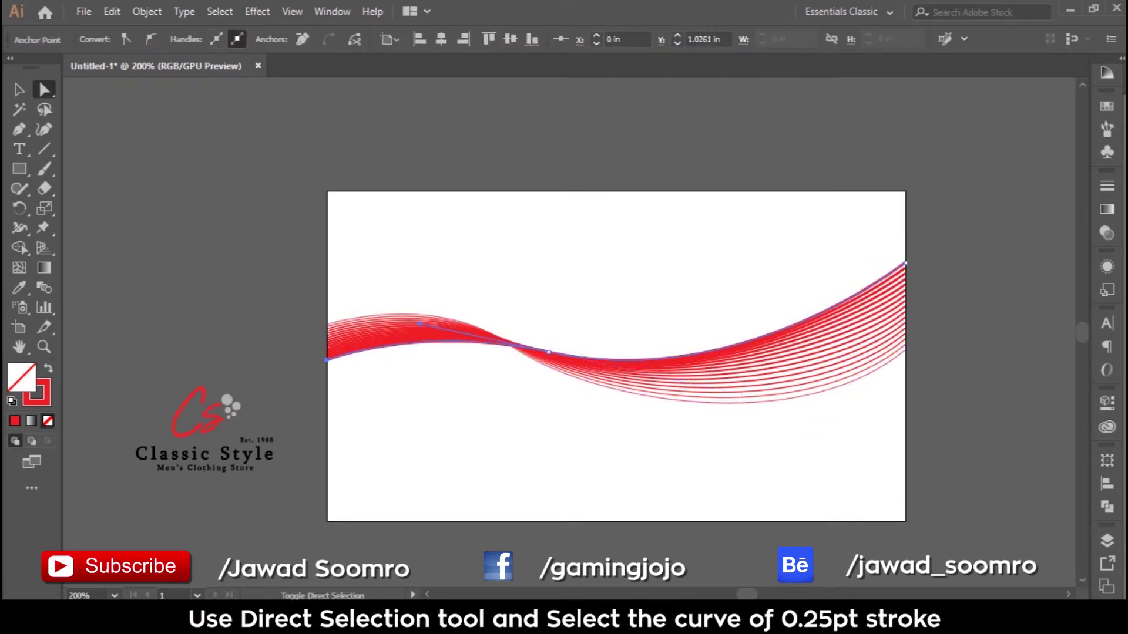
key("v")
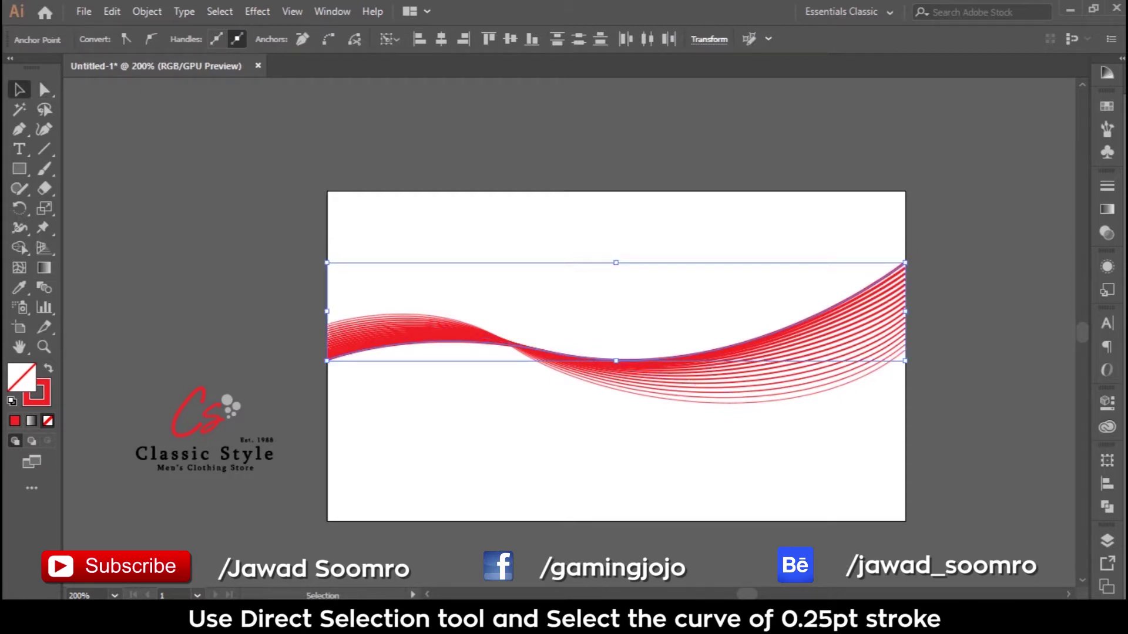
left_click(1107, 233)
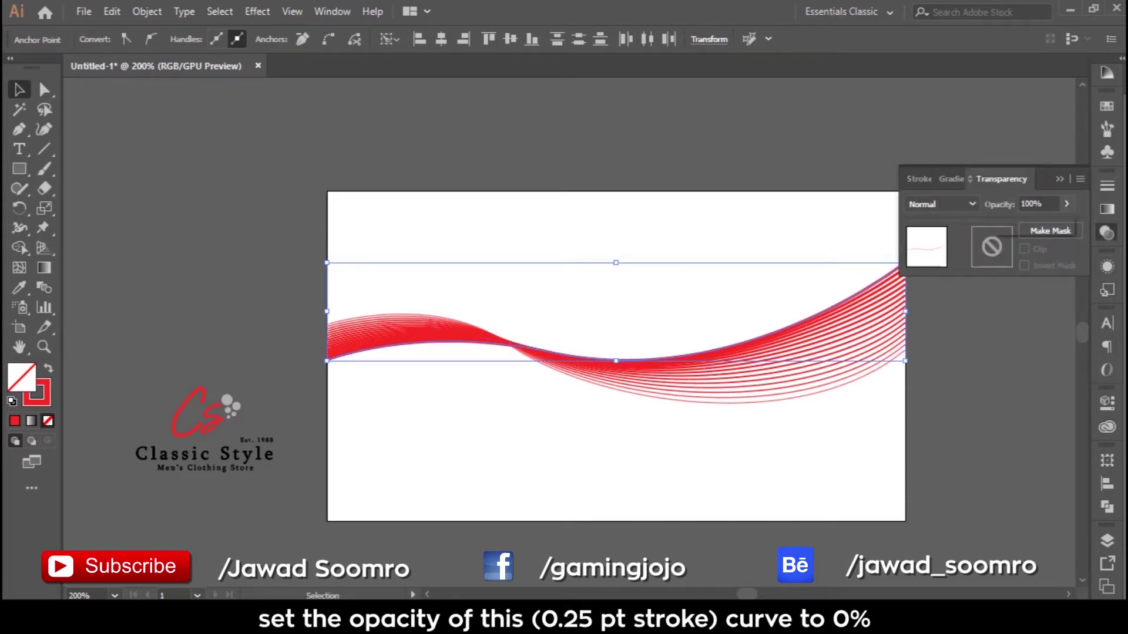
key("ctrl+shift+a")
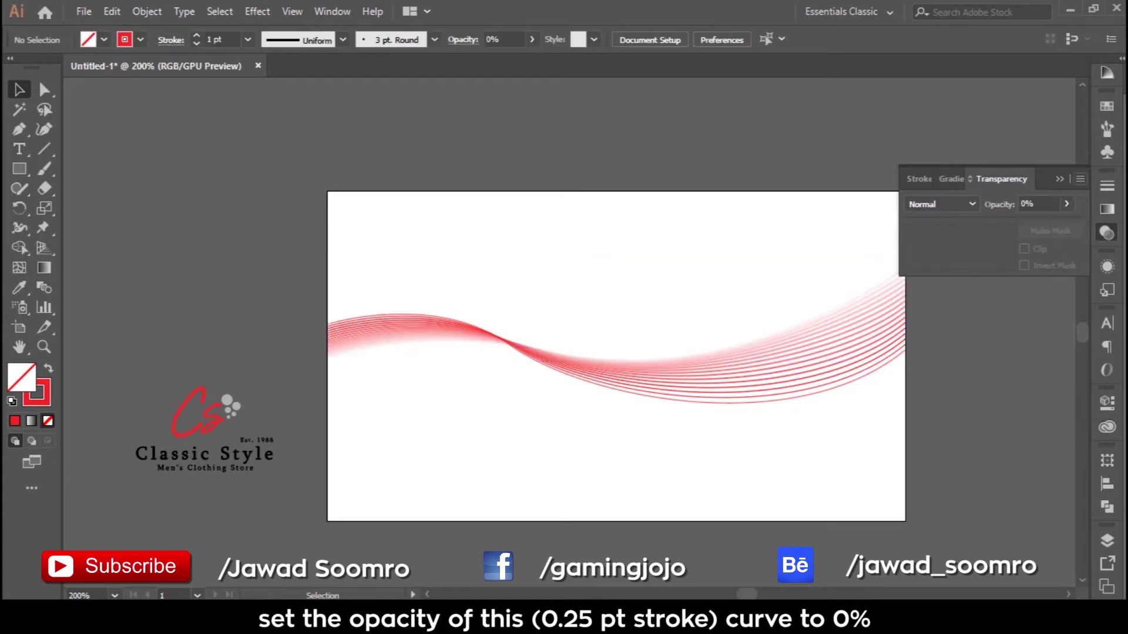
left_click(1059, 179)
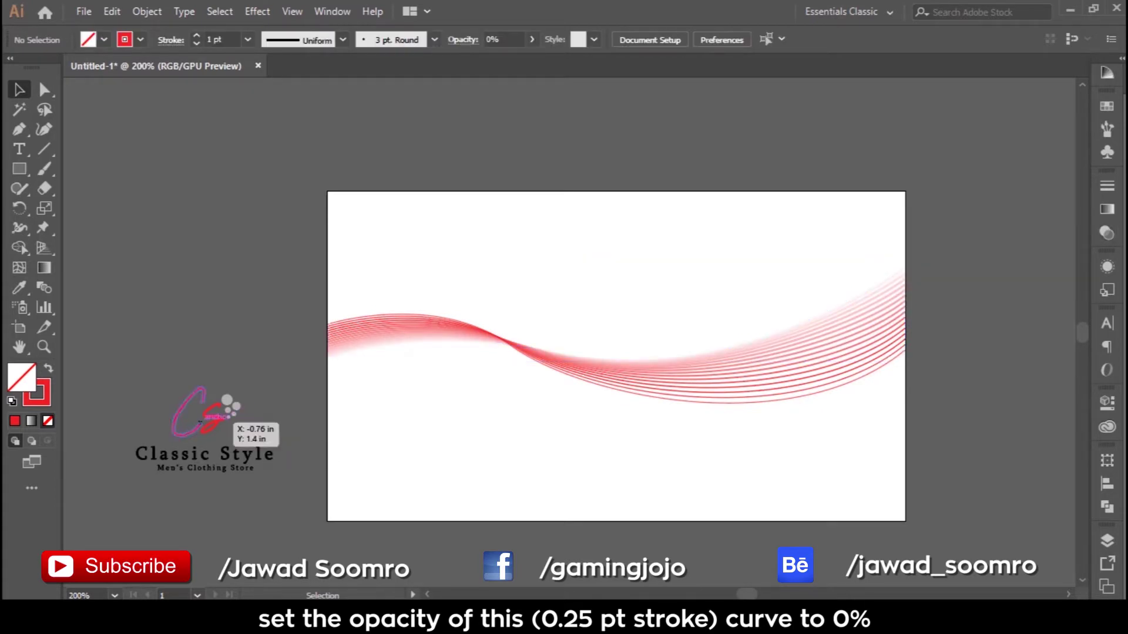
Move the Classic Style logo to the card's lower left and fine-tune the wave's position.
mouse_move(200, 421)
left_mouse_down()
mouse_move(420, 434)
mouse_move(423, 474)
left_mouse_up()
left_click(646, 411)
key("ctrl+shift+a")
left_click_drag(629, 430, 629, 440)
key("ctrl+shift+a")
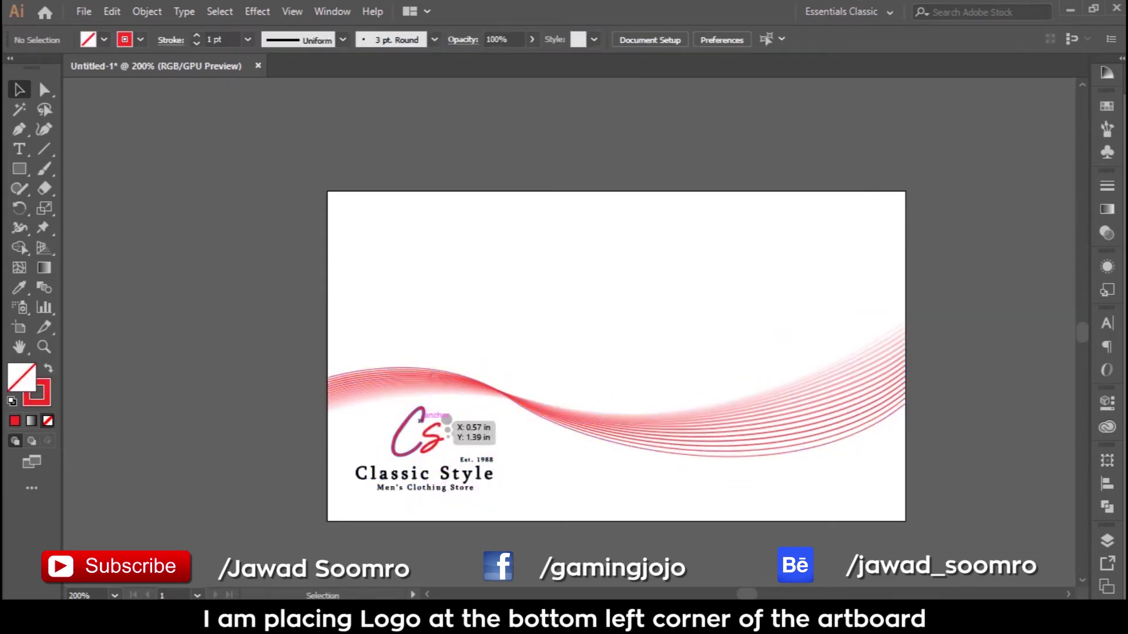
left_click_drag(452, 393, 453, 382)
mouse_move(429, 483)
left_mouse_down()
mouse_move(441, 494)
mouse_move(640, 276)
left_mouse_up()
Duplicate the logo, delete its text lines, and ungroup the mark from its circles.
left_click_drag(546, 291, 597, 335)
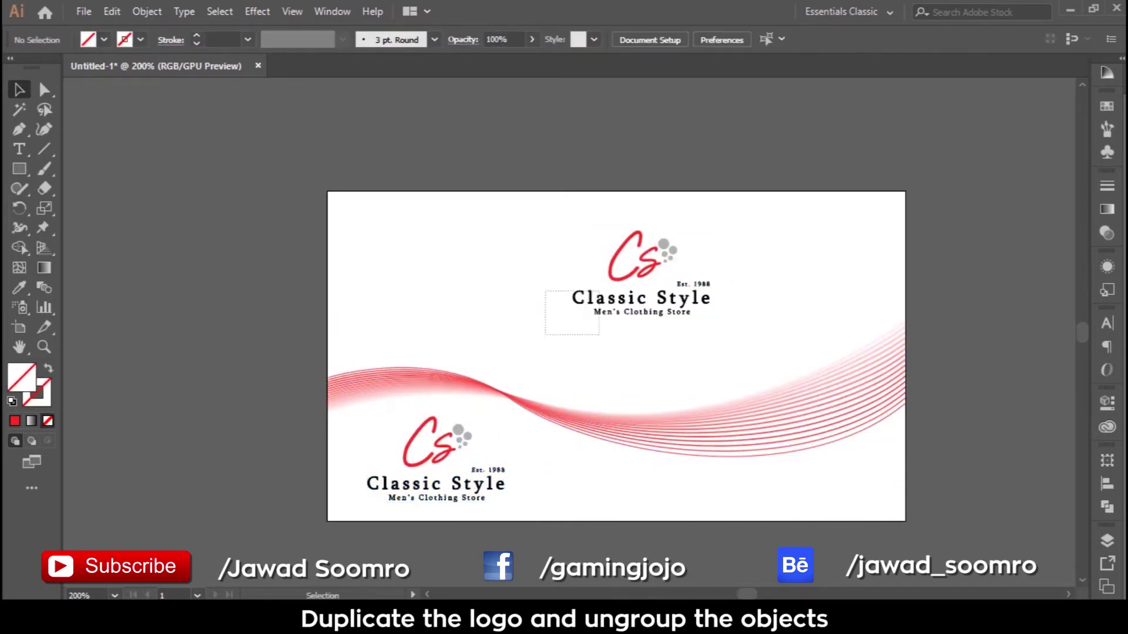
key("Delete")
left_click(640, 312)
key("Delete")
mouse_move(647, 258)
left_mouse_down()
mouse_move(734, 290)
mouse_move(869, 219)
left_mouse_up()
left_click_drag(763, 259, 168, 176)
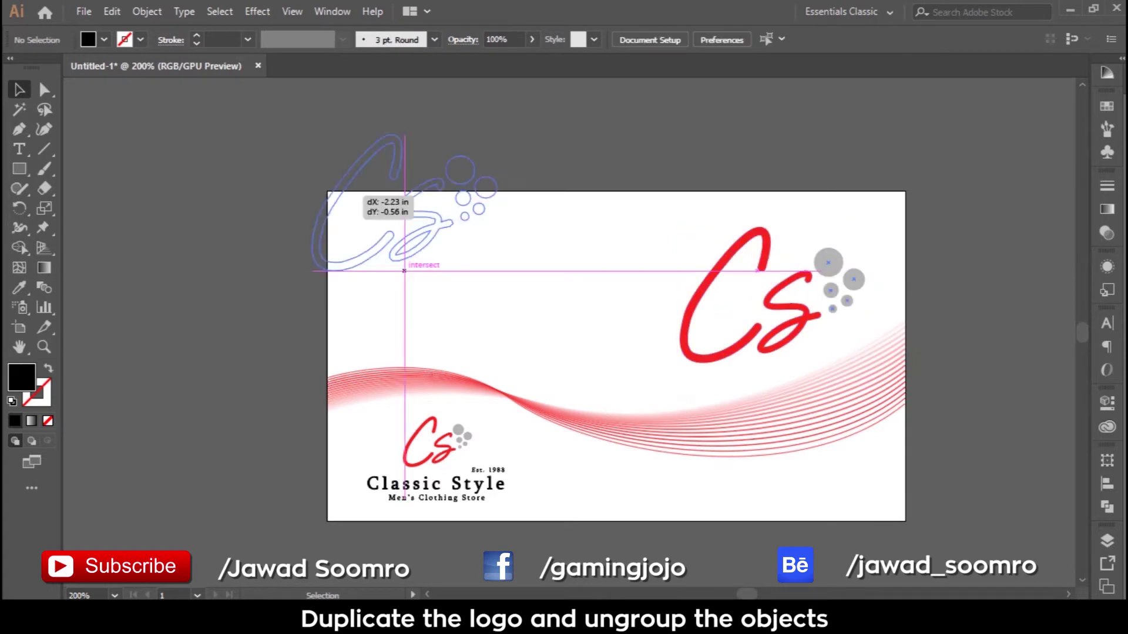
right_click(168, 329)
left_click(151, 347)
Scale the grey circles and fit them into the card's top-right corner.
left_click_drag(235, 188, 728, 288)
left_click_drag(793, 247, 881, 365)
left_click(735, 223)
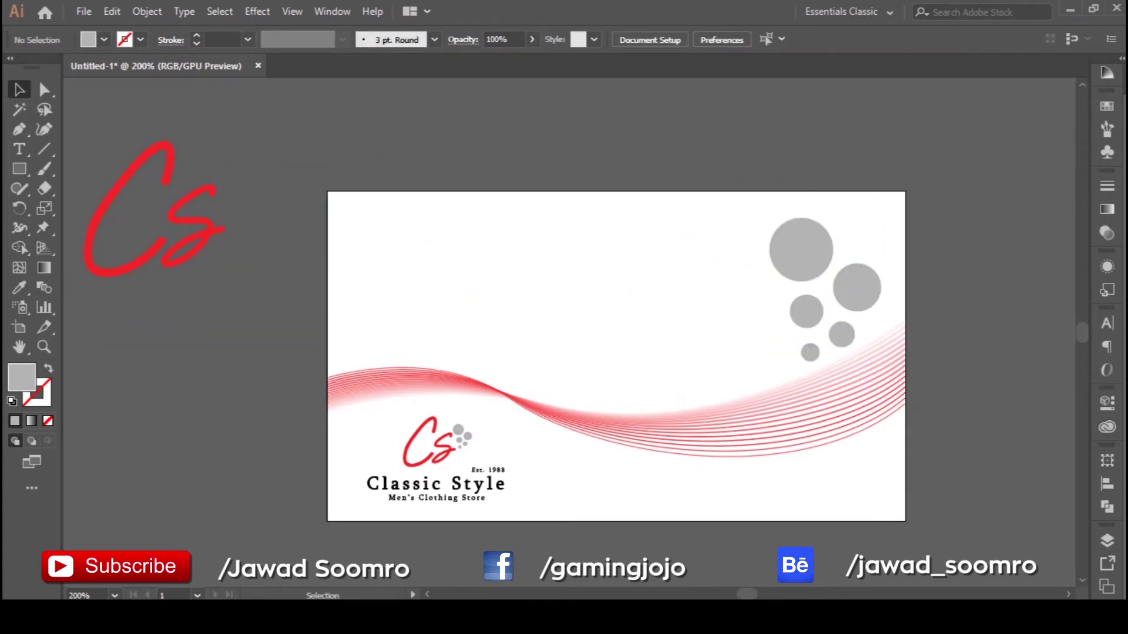
left_click(764, 228)
left_click_drag(768, 203, 823, 261)
left_click(705, 264)
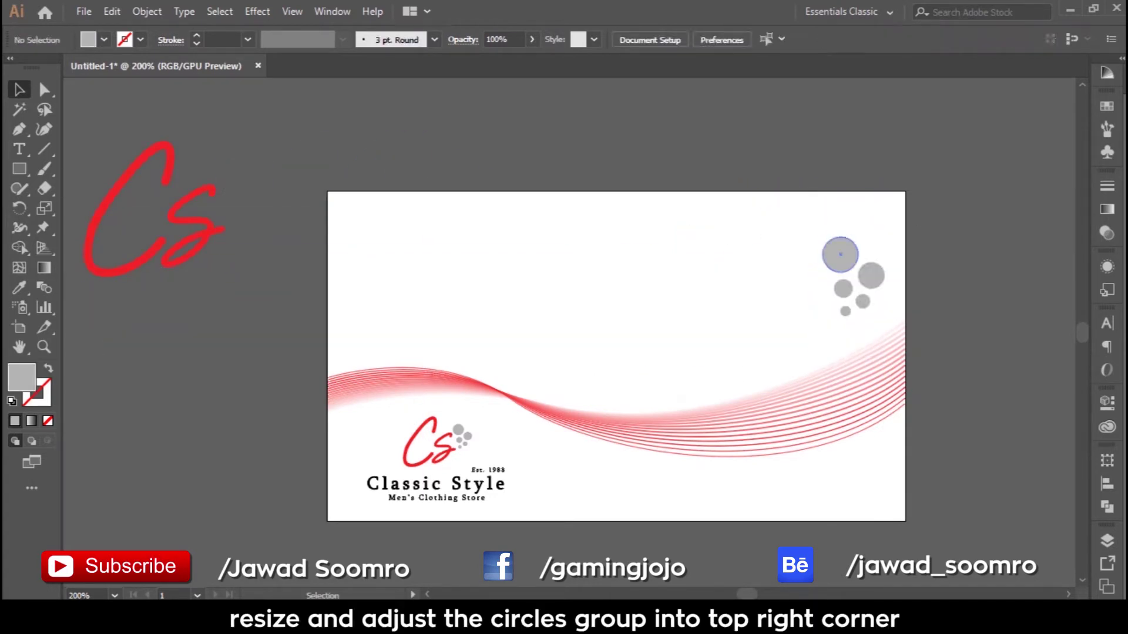
left_click(840, 253)
key("ctrl+shift+a")
Type the cardholder's name near the card's top left in Cambria Bold 12 pt.
key("t")
left_click(428, 246)
type("Ja")
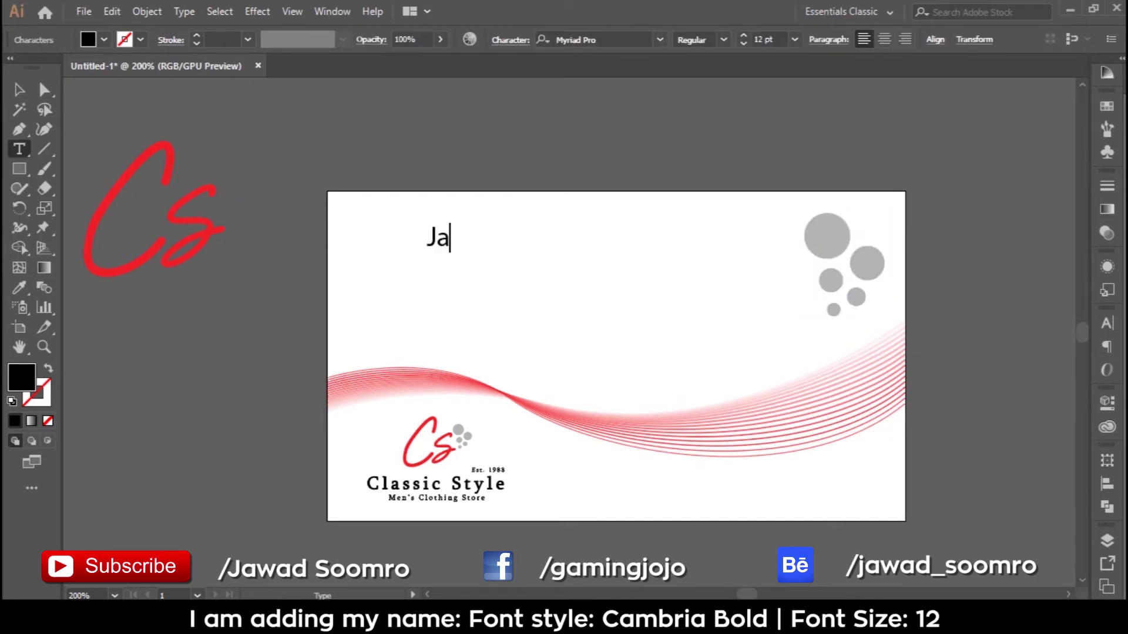
left_click_drag(511, 237, 512, 247)
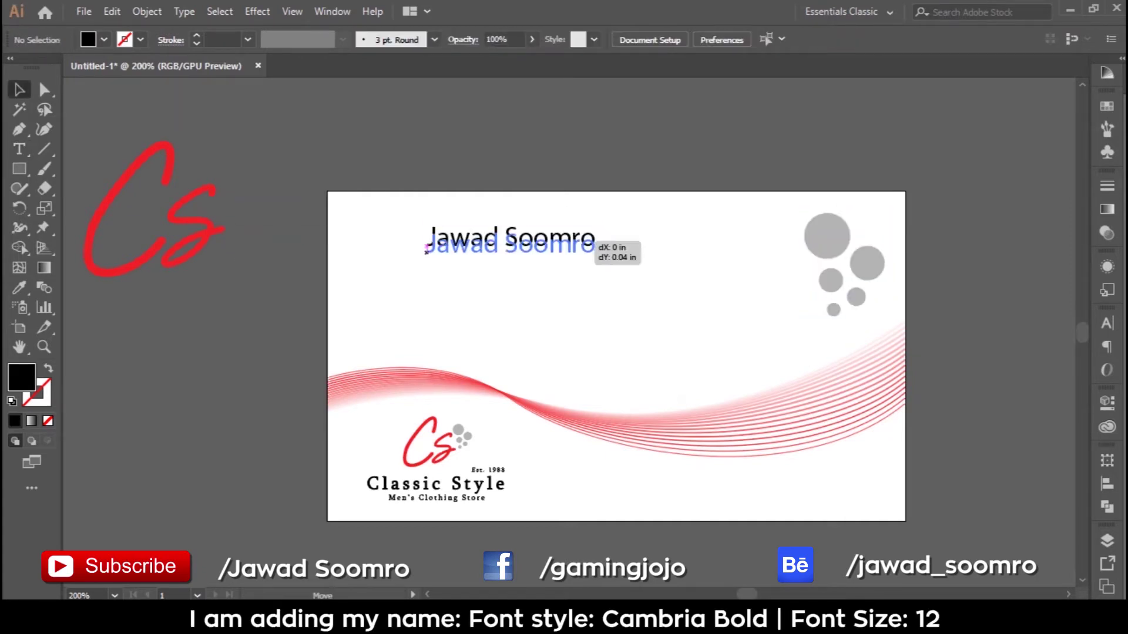
scroll(587, 294, "up", 1)
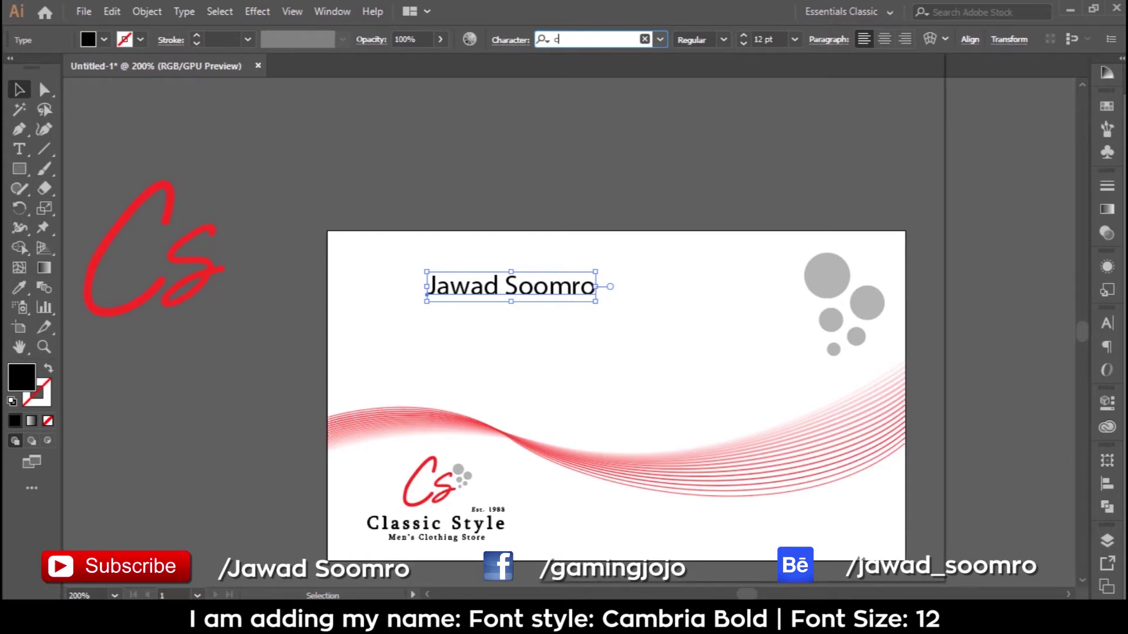
type("am")
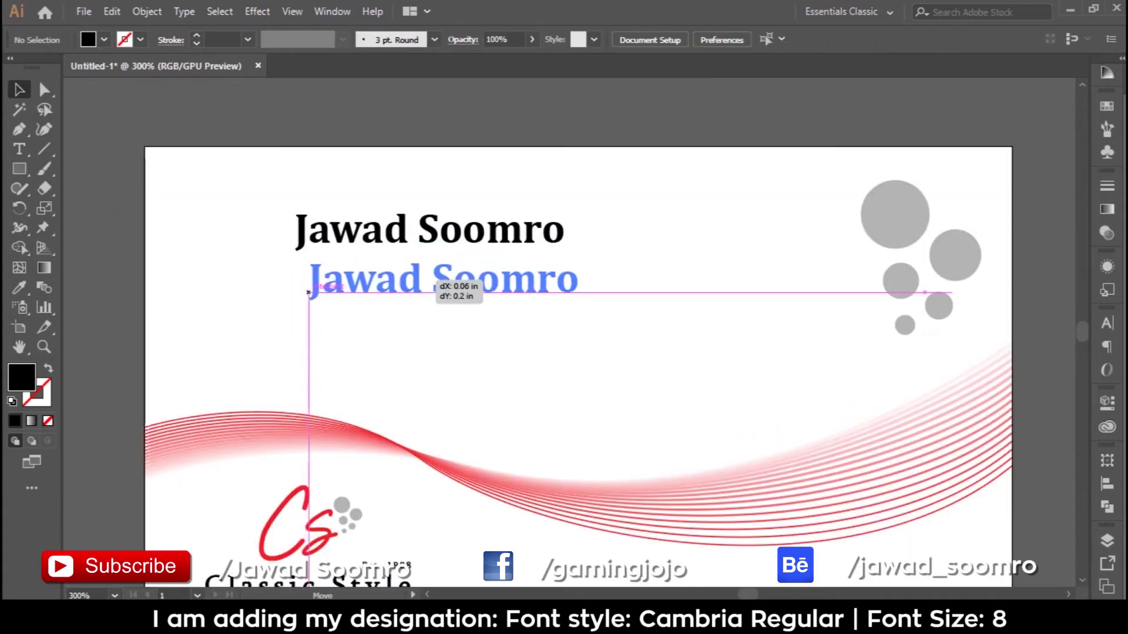
Add a Cambria Regular 8 pt line reading 'Graphic Designer | Videographer'.
left_click(723, 39)
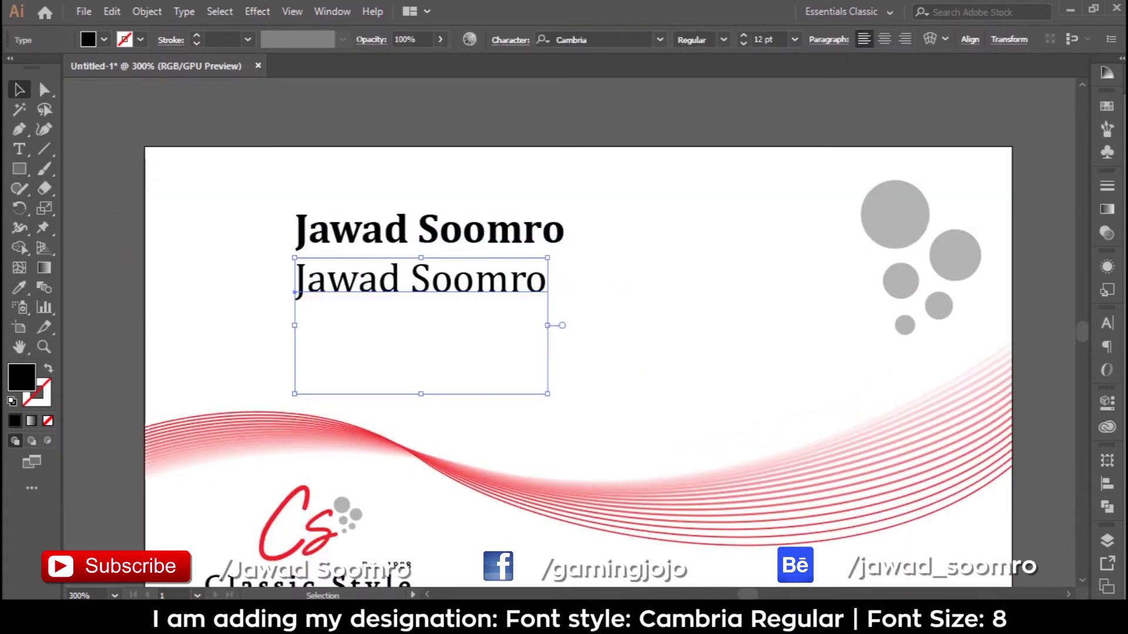
left_click(794, 40)
left_click(814, 116)
double_click(376, 282)
type("Graphic Designer | Videographer")
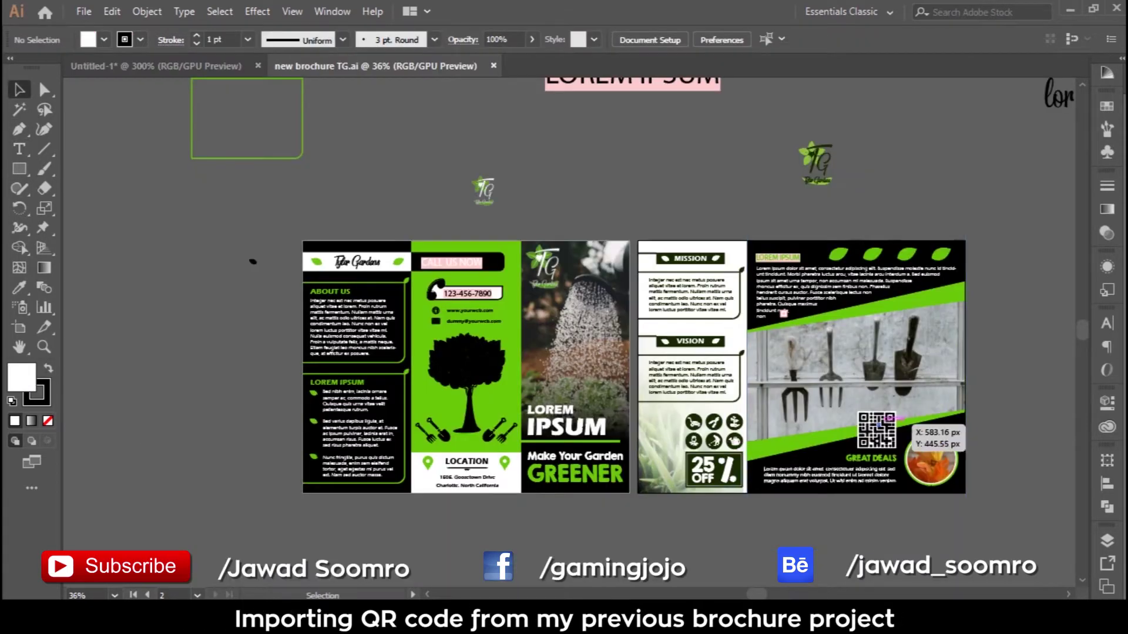
Place the QR code bottom-right, colour the designation red, and move the texts up-left.
mouse_move(890, 418)
left_mouse_down()
mouse_move(681, 343)
mouse_move(870, 529)
left_mouse_up()
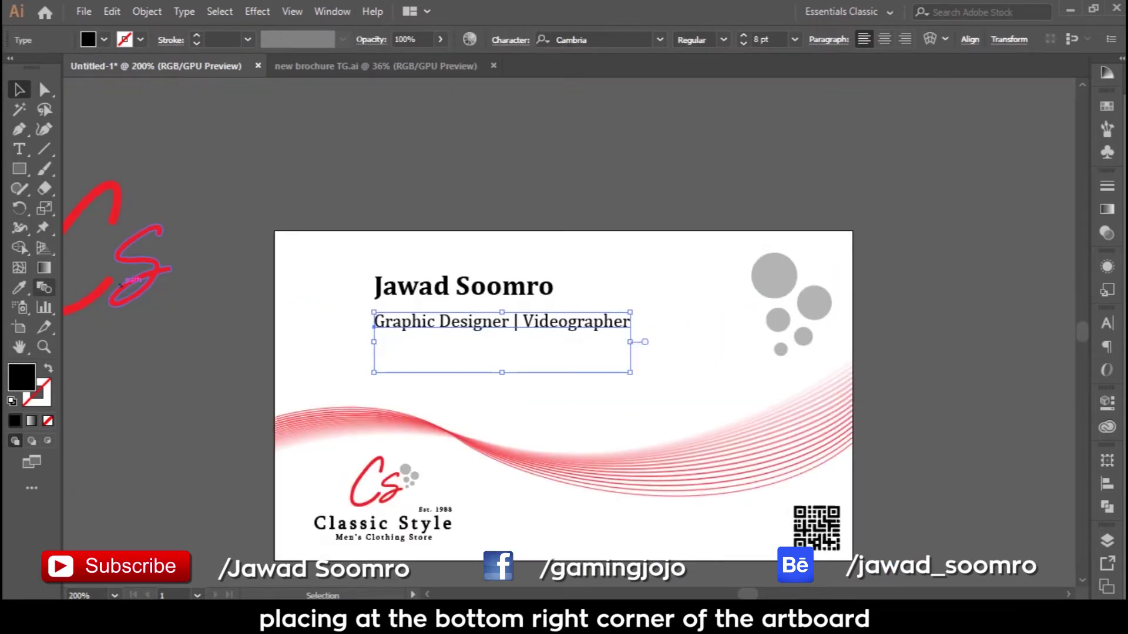
key("i")
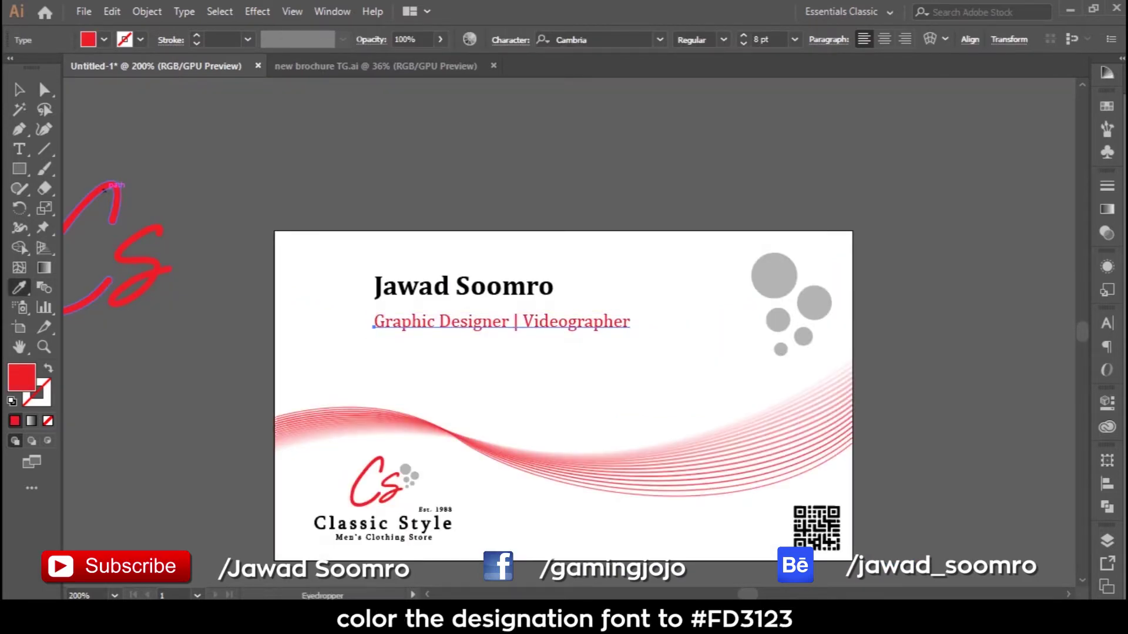
key("v")
left_click_drag(499, 322, 473, 299)
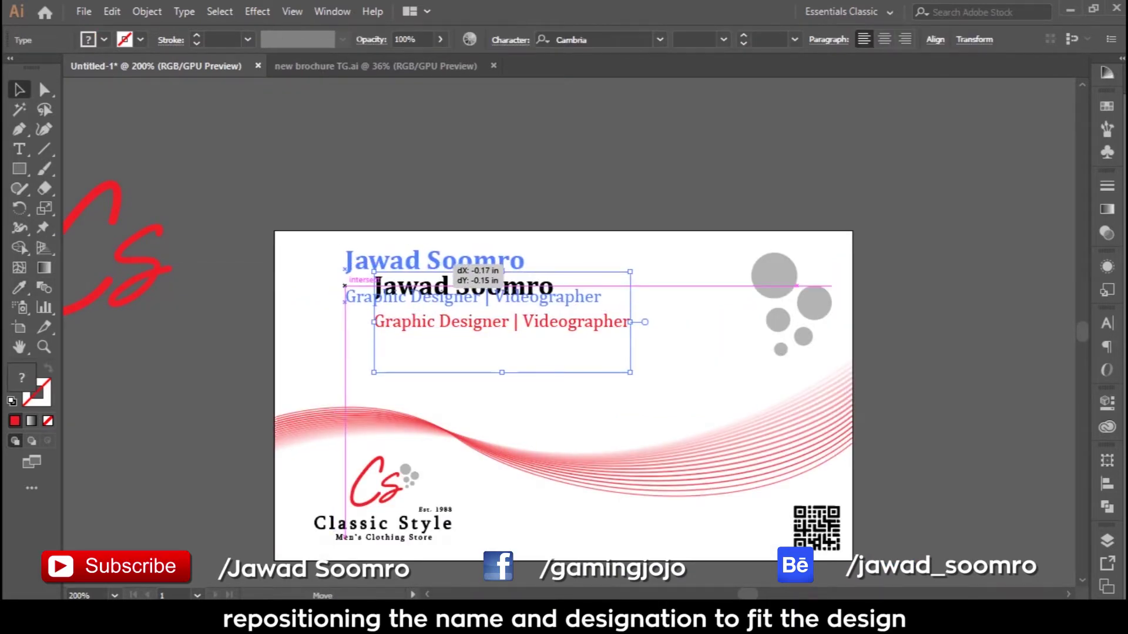
key("ctrl+shift+a")
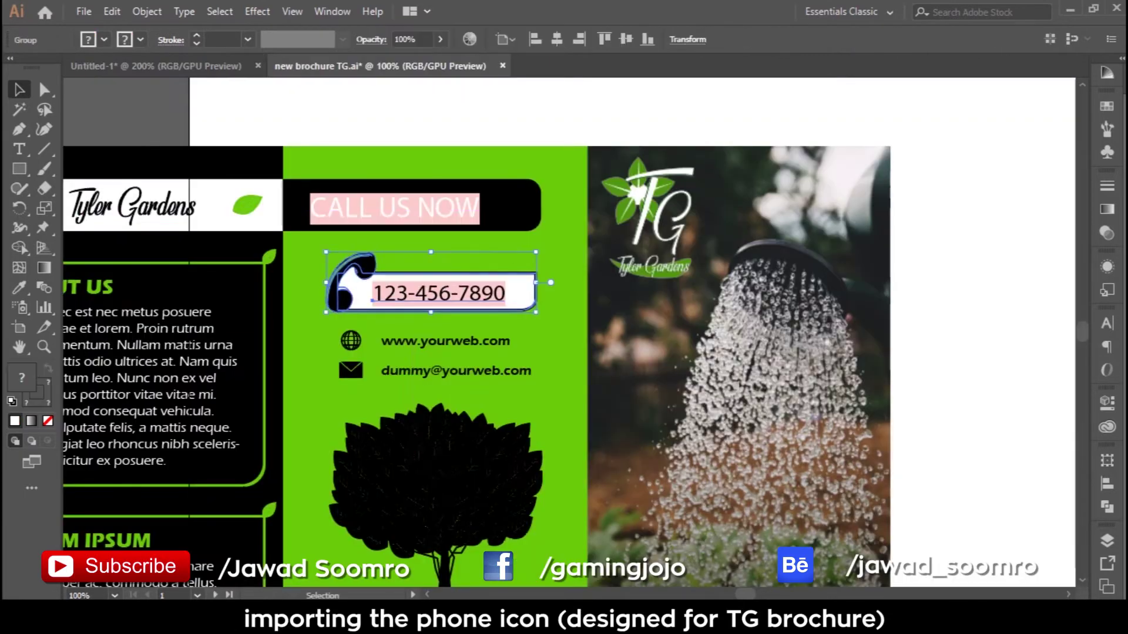
key("ctrl+v")
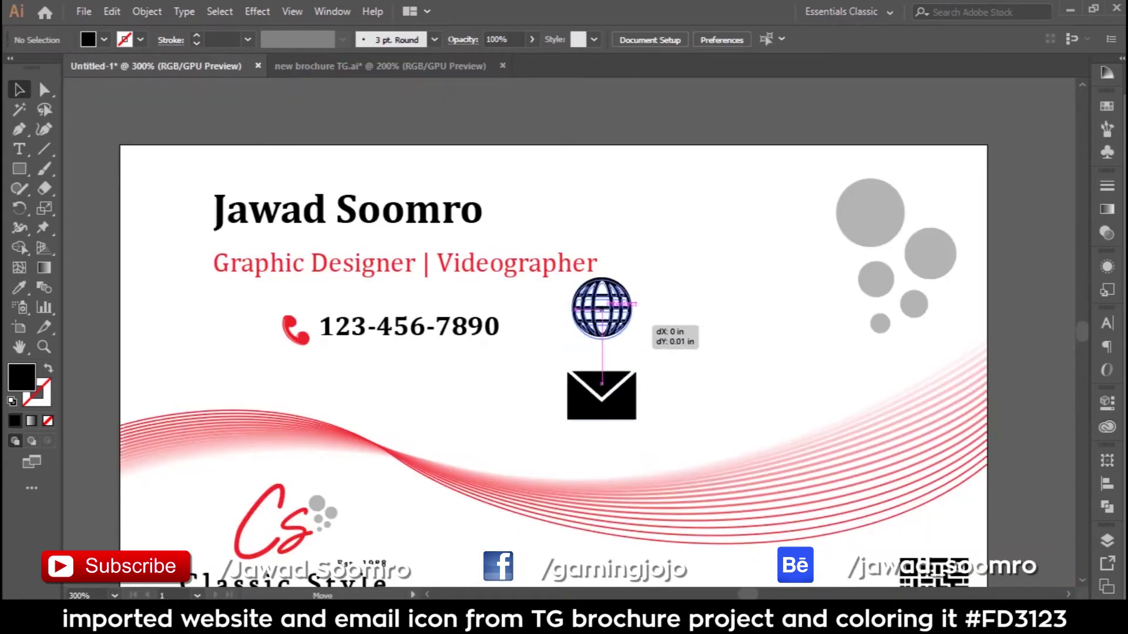
left_click_drag(214, 93, 650, 322)
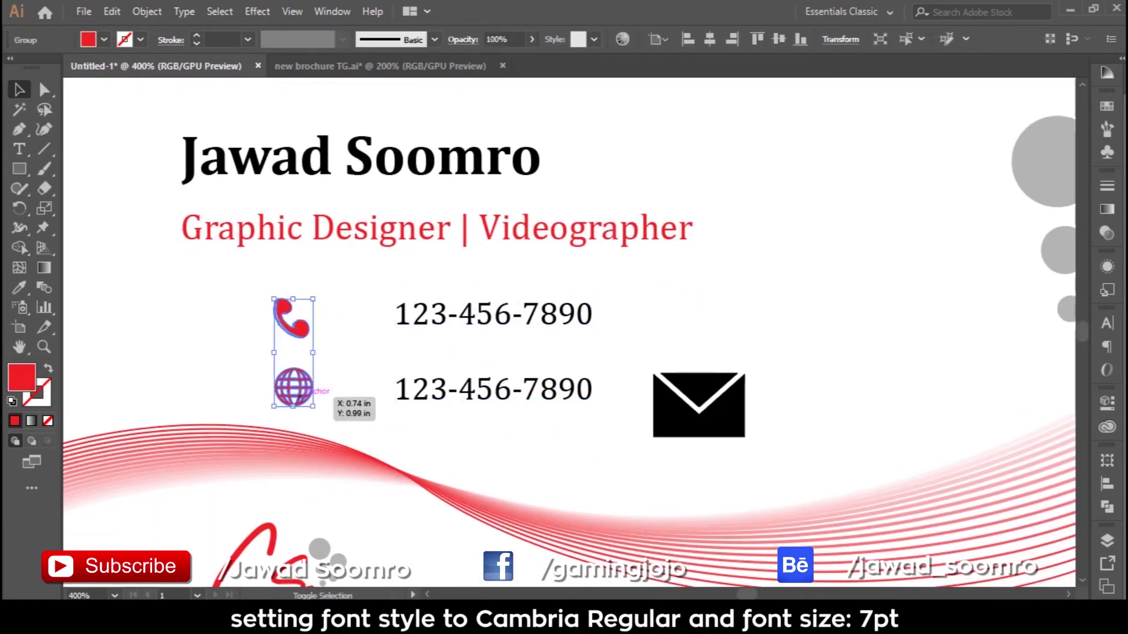
Replace the second number line with the website address and shrink the envelope icon.
type("jawadsoomropr")
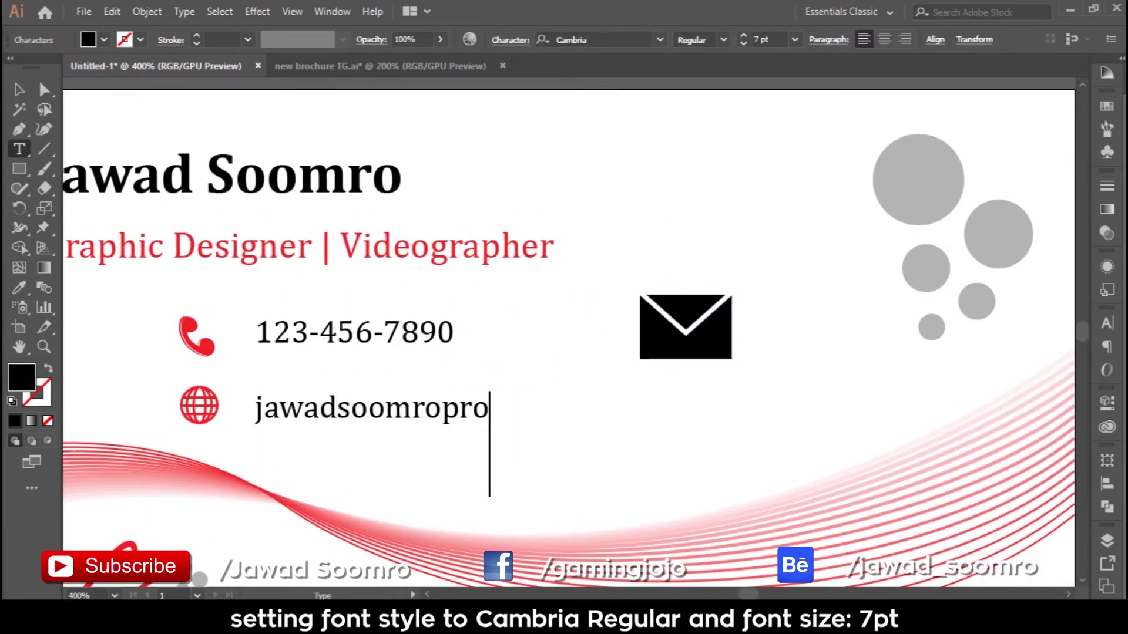
type("om")
left_click_drag(731, 359, 670, 352)
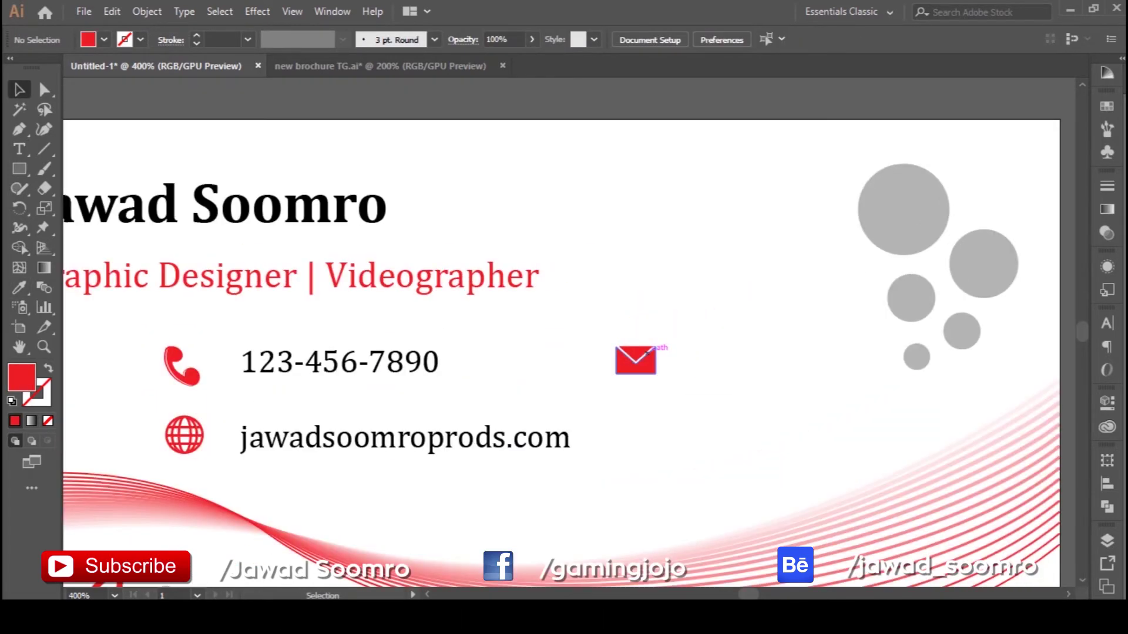
left_click_drag(653, 351, 542, 236)
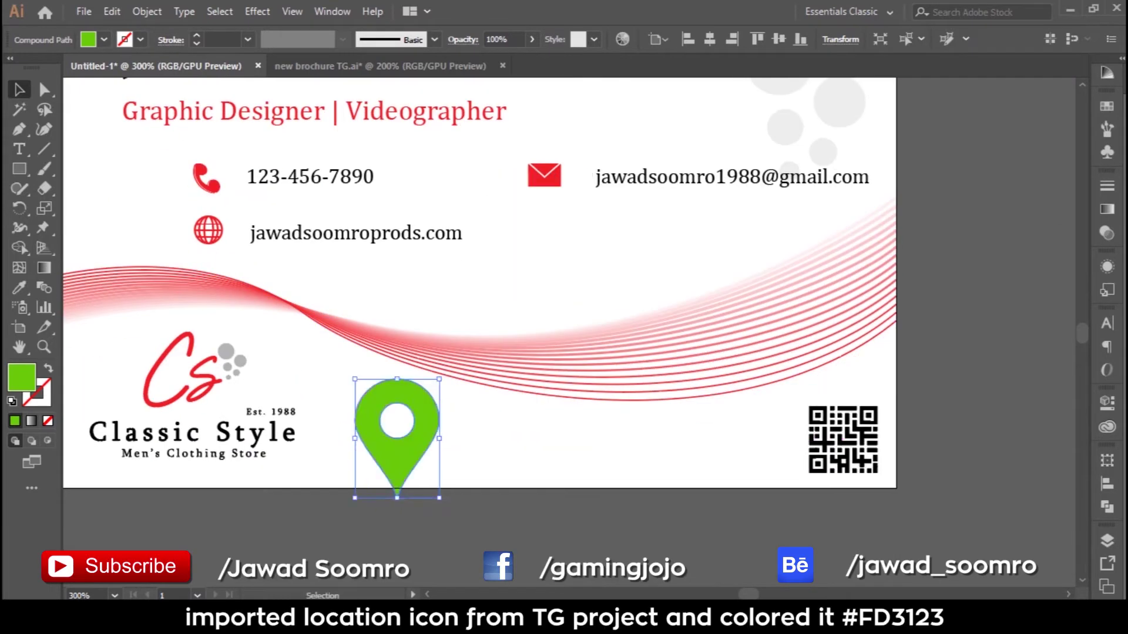
Shrink the red location pin to about half size near the card's bottom.
left_click_drag(439, 379, 390, 447)
key("v")
left_click(400, 362)
scroll(399, 361, "up", 1)
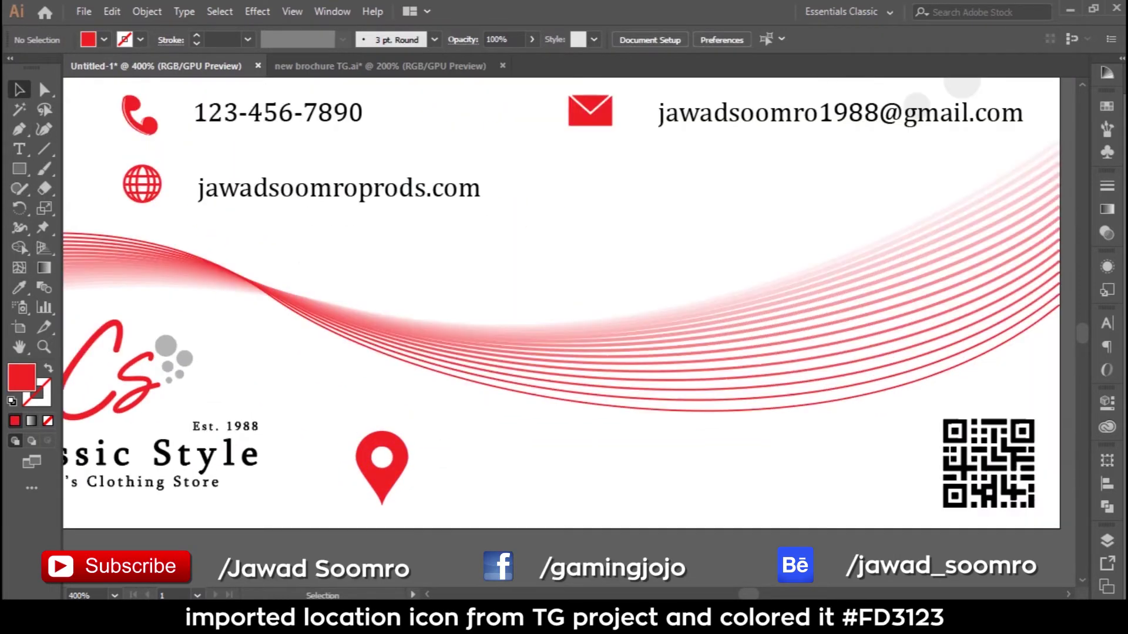
Copy the website text beside the pin and change it to 'Hyderabad, Sindh, Pakistan'.
left_click_drag(338, 188, 609, 469)
double_click(600, 468)
key("ctrl+a")
type("Hy")
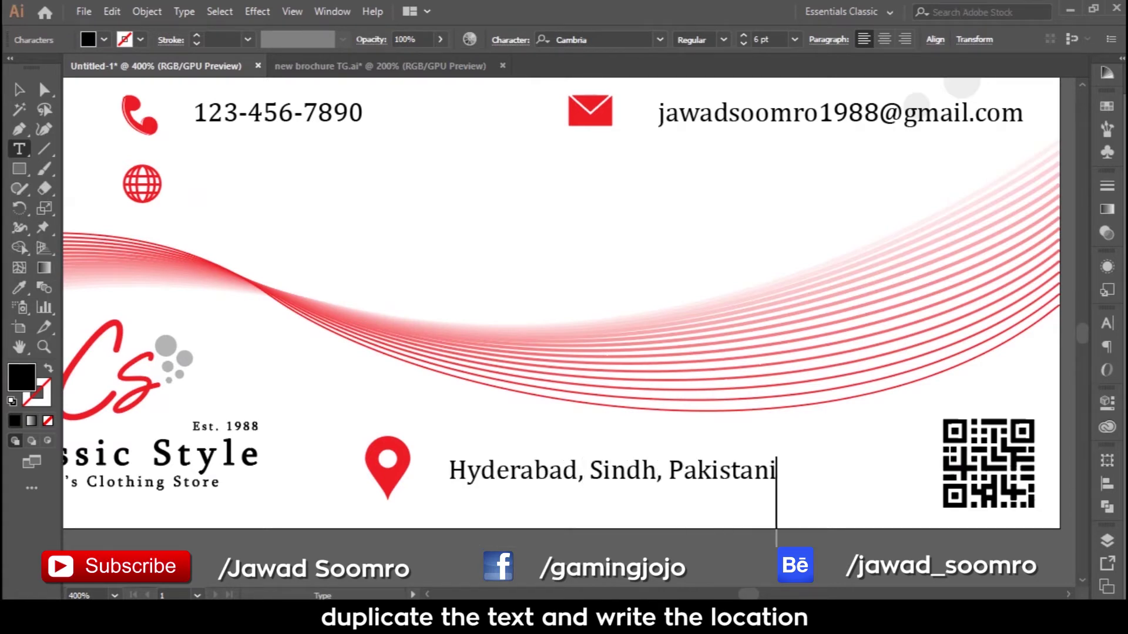
key("Escape")
key("ctrl+minus")
key("ctrl+plus")
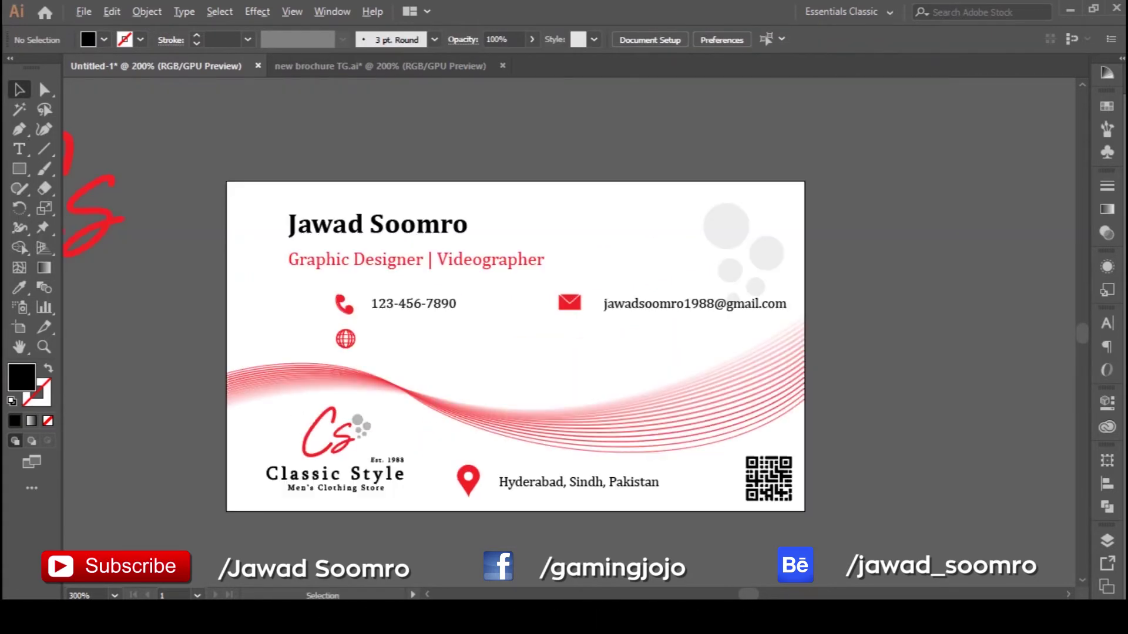
scroll(403, 325, "up", 4)
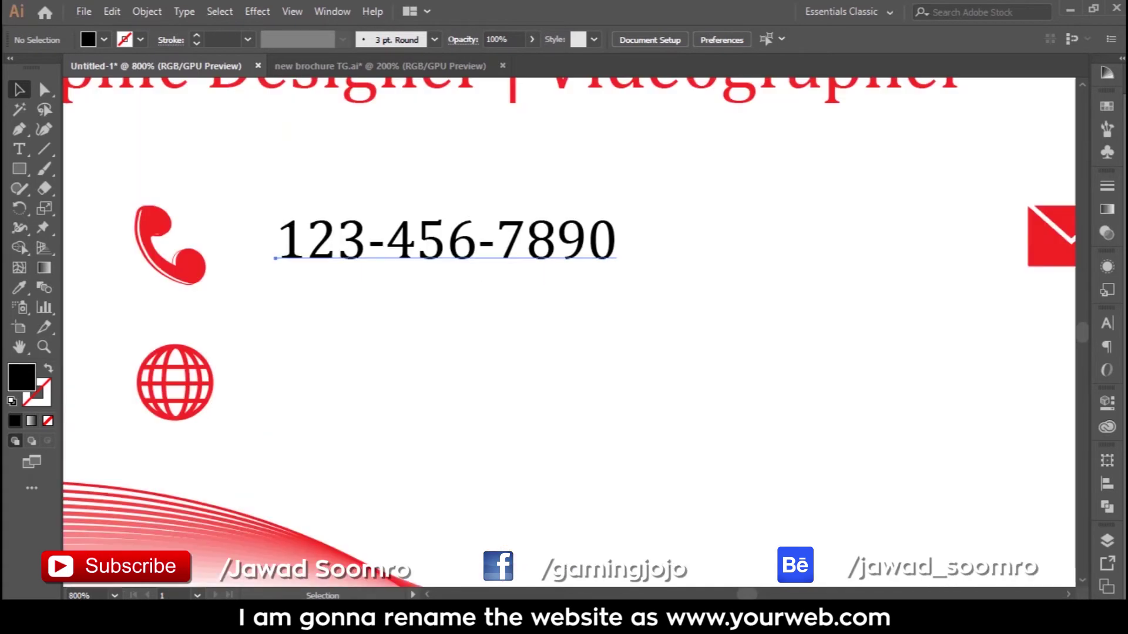
left_click_drag(447, 241, 446, 379)
double_click(446, 382)
key("ctrl+a")
type("www.yourw")
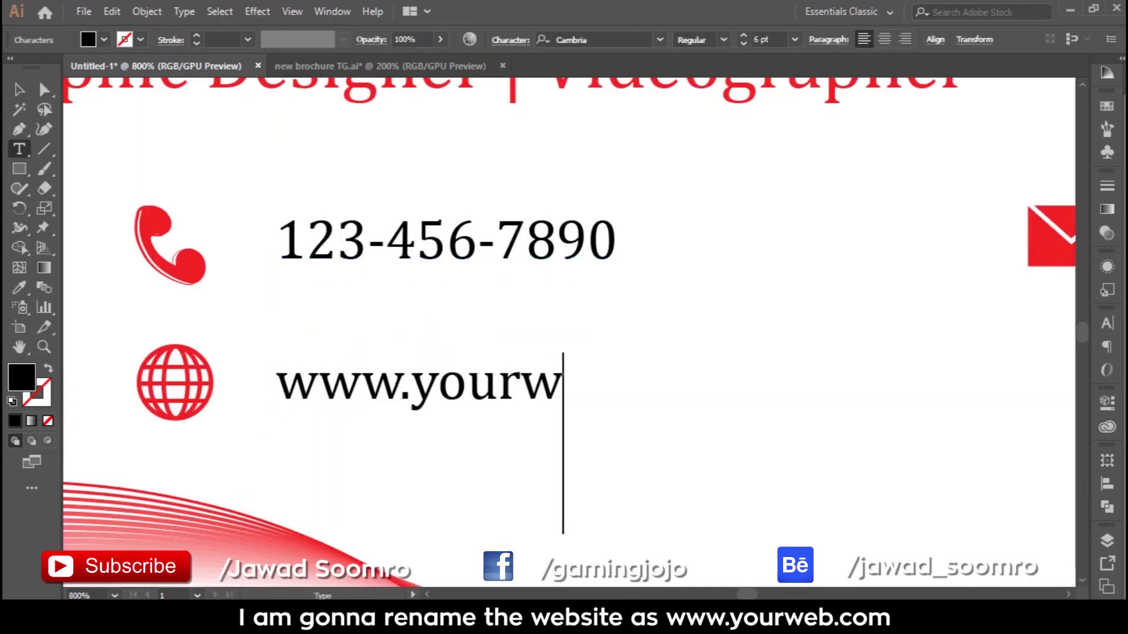
type("eb.com")
key("Escape")
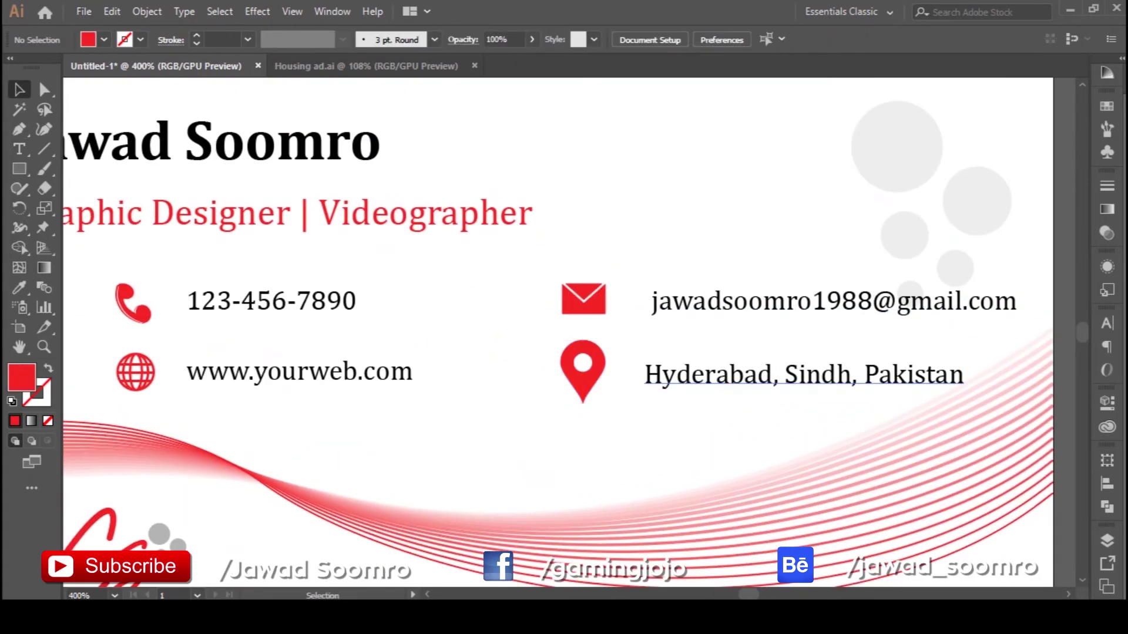
Shift the contact icons and details slightly left and up beneath the designation.
left_click_drag(747, 294, 705, 297)
left_click(534, 369)
key("ctrl+plus")
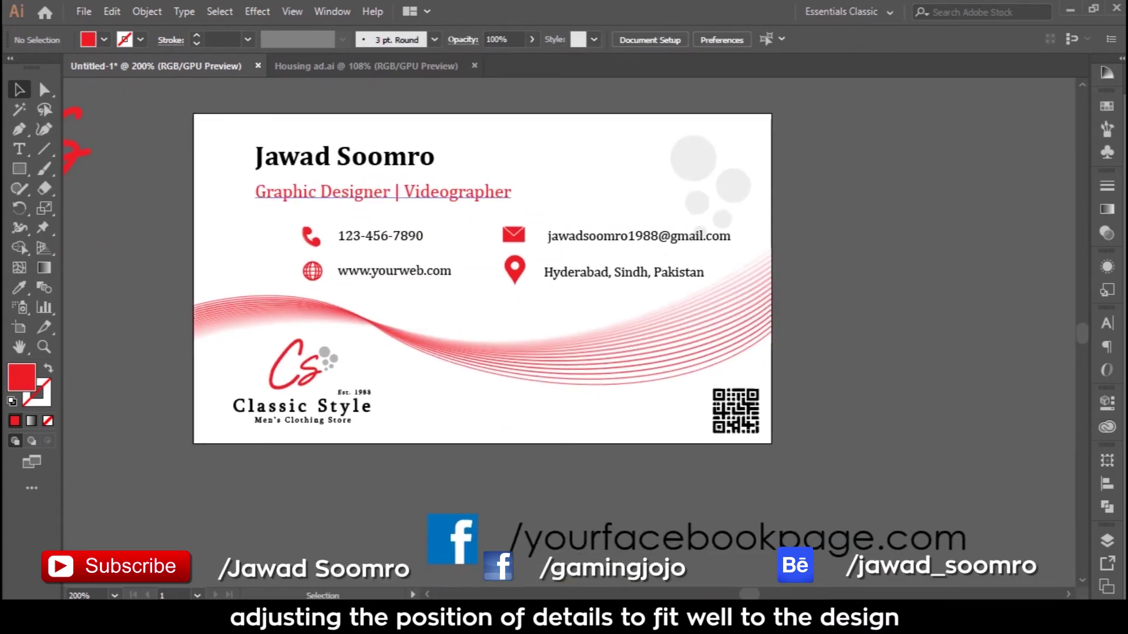
left_click(382, 192)
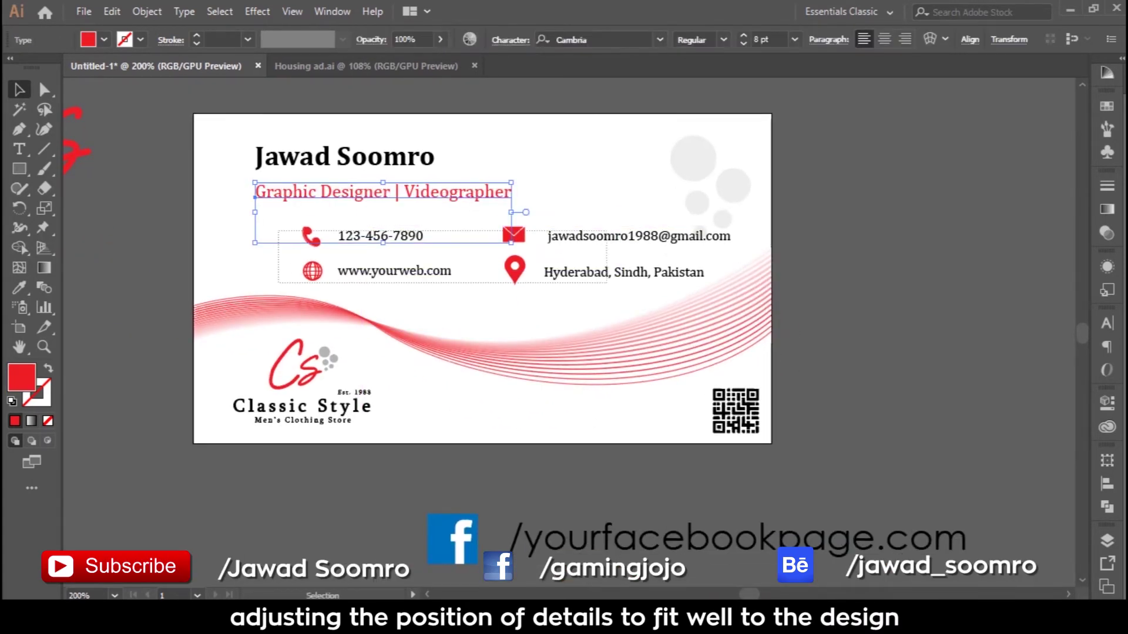
left_click(381, 236)
left_click_drag(381, 236, 370, 235)
key("Up")
key("Up")
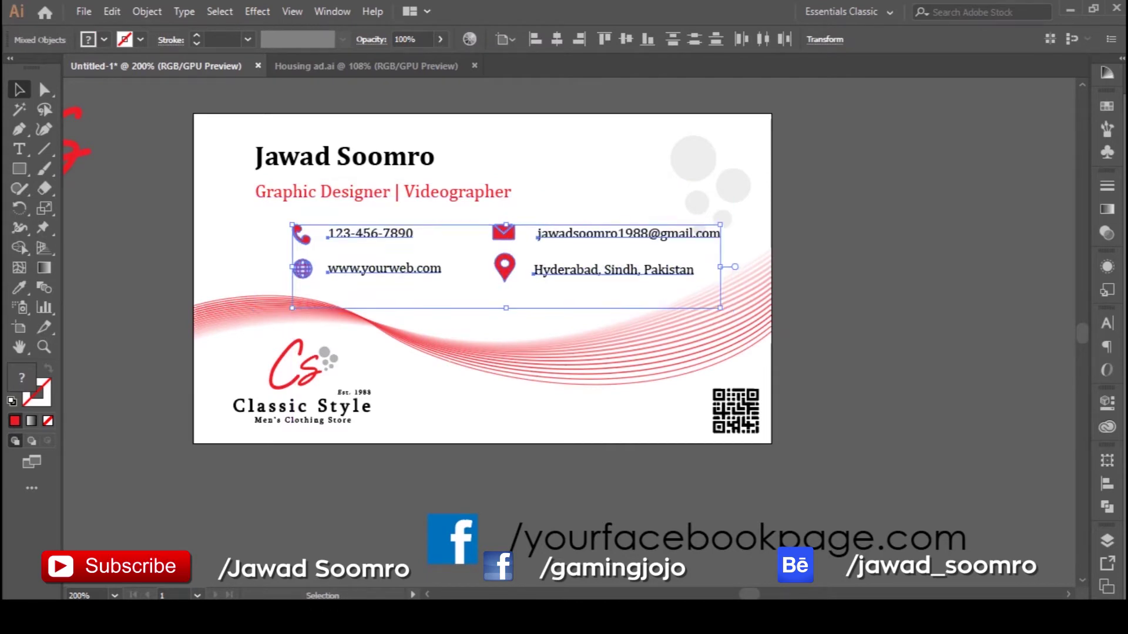
key("ctrl+shift+a")
Select the grey circles at the top right and pan them into view.
left_click(697, 203)
key("ctrl+shift+a")
mouse_move(697, 202)
left_mouse_down()
mouse_move(728, 162)
mouse_move(739, 188)
left_mouse_up()
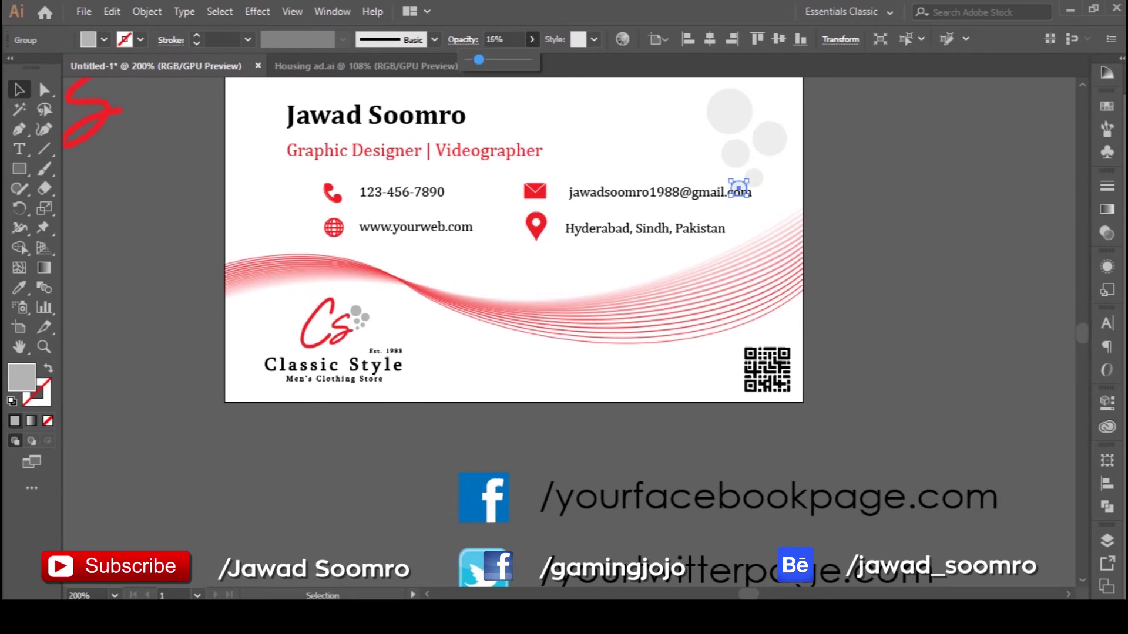
Replace the Facebook text with the username and move it with its icon to the bottom row.
key("ctrl+plus")
key("ctrl+plus")
key("ctrl+shift+a")
key("ctrl+minus")
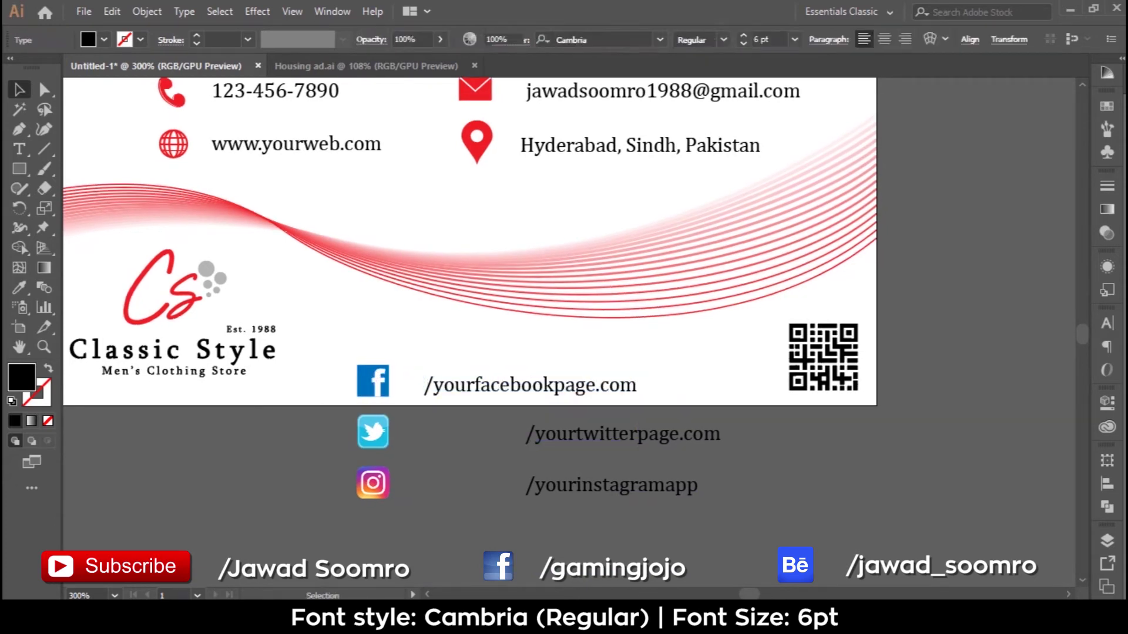
key("ctrl+plus")
type("/jawad_soo")
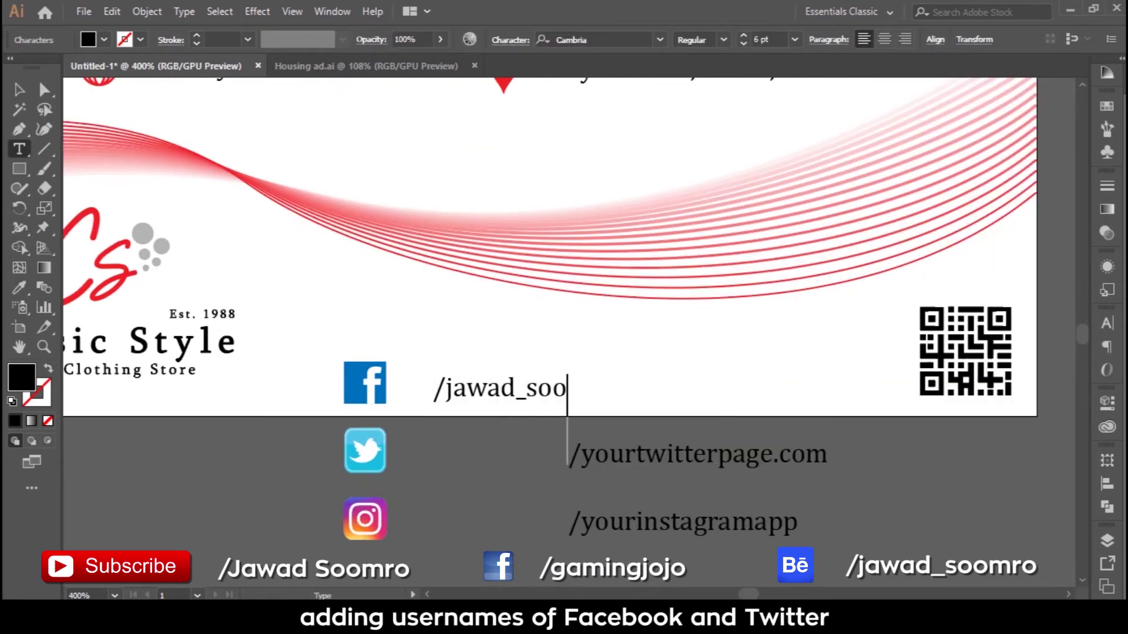
type("mro")
key("Escape")
left_click_drag(365, 383, 327, 364)
left_click_drag(487, 370, 474, 366)
Place the Twitter icon beside it with a copied and edited username.
left_click_drag(365, 451, 643, 364)
left_click_drag(380, 374, 683, 373)
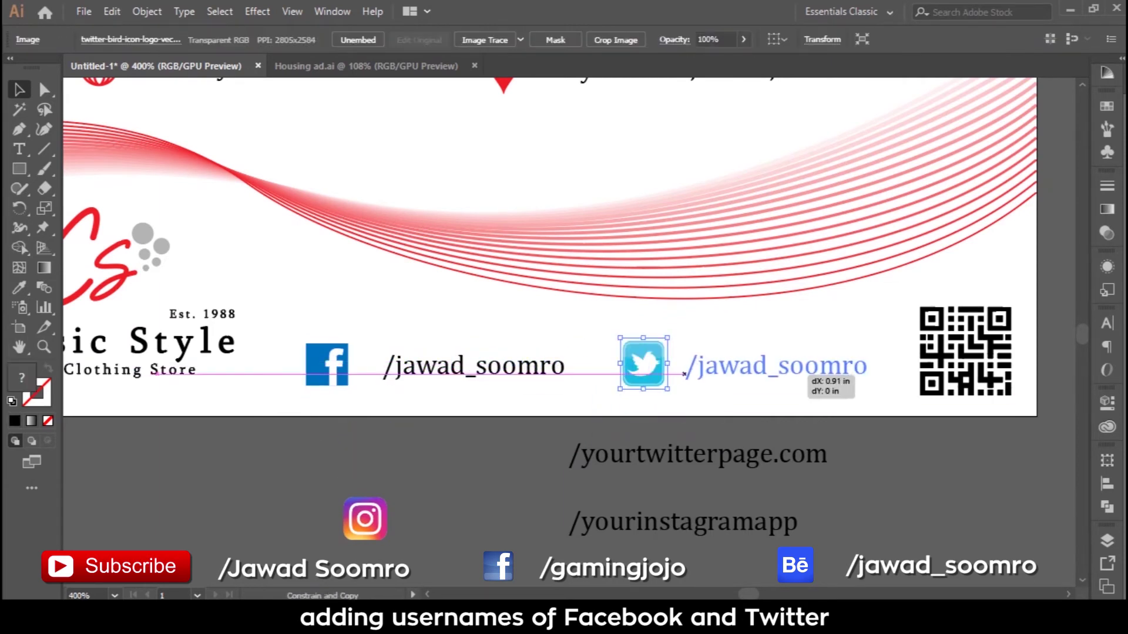
double_click(772, 370)
key("Escape")
Remove the unused social items below the card and review the whole layout.
key("ctrl+0")
key("ctrl+plus")
key("ctrl+plus")
key("ctrl+plus")
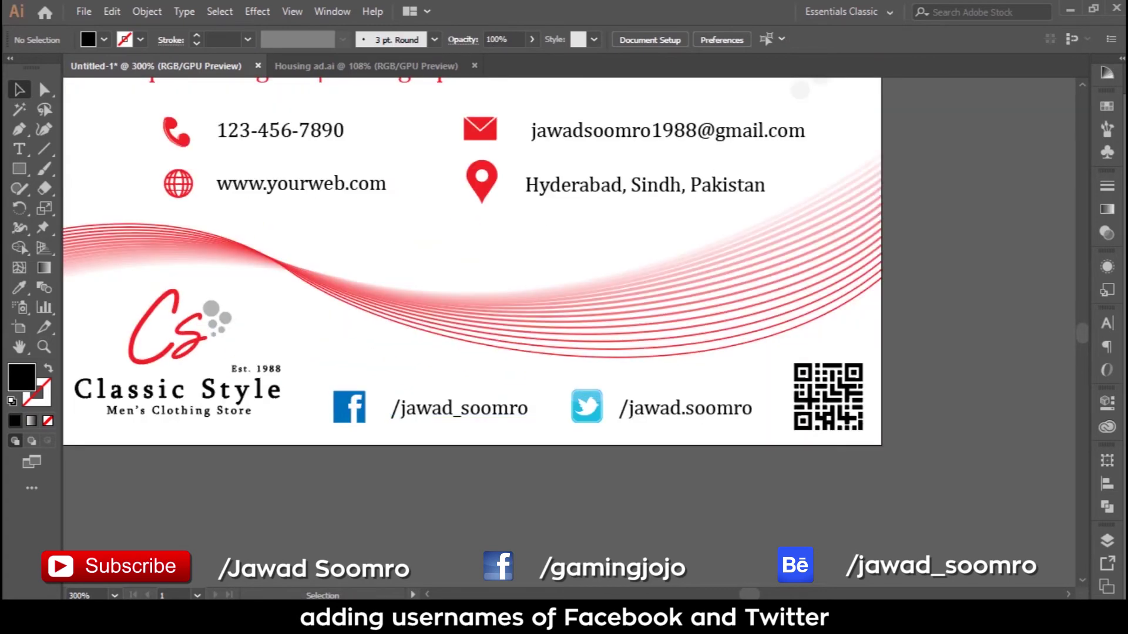
left_click_drag(470, 264, 530, 323)
left_click(235, 399)
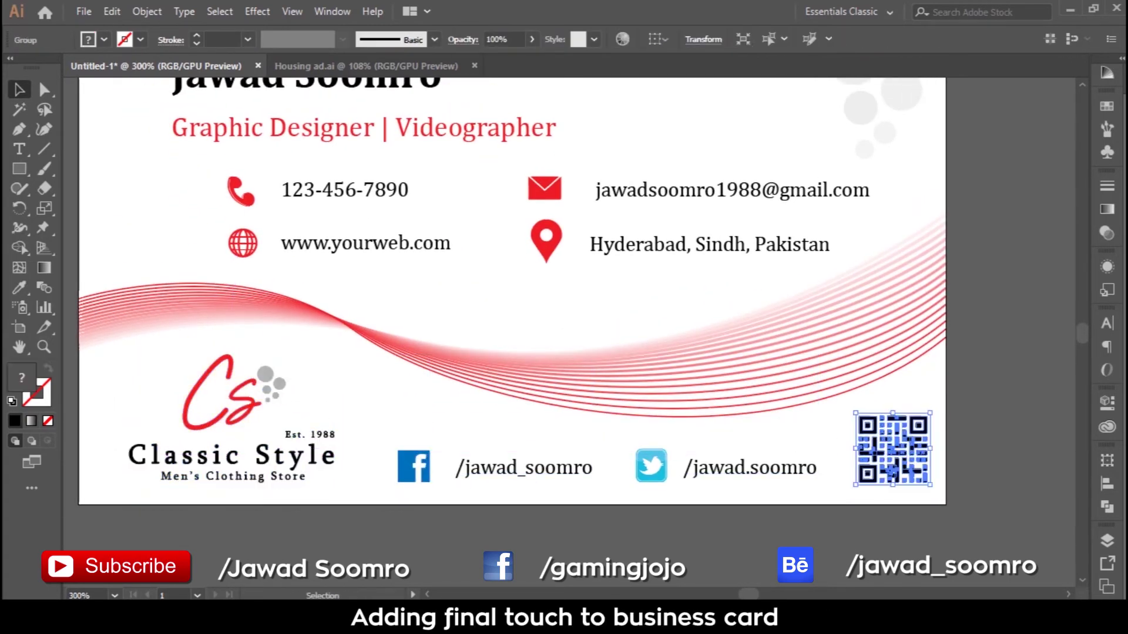
Zoom out to the whole card and deselect the grey dots at the top right.
key("ctrl+minus")
left_click(786, 201)
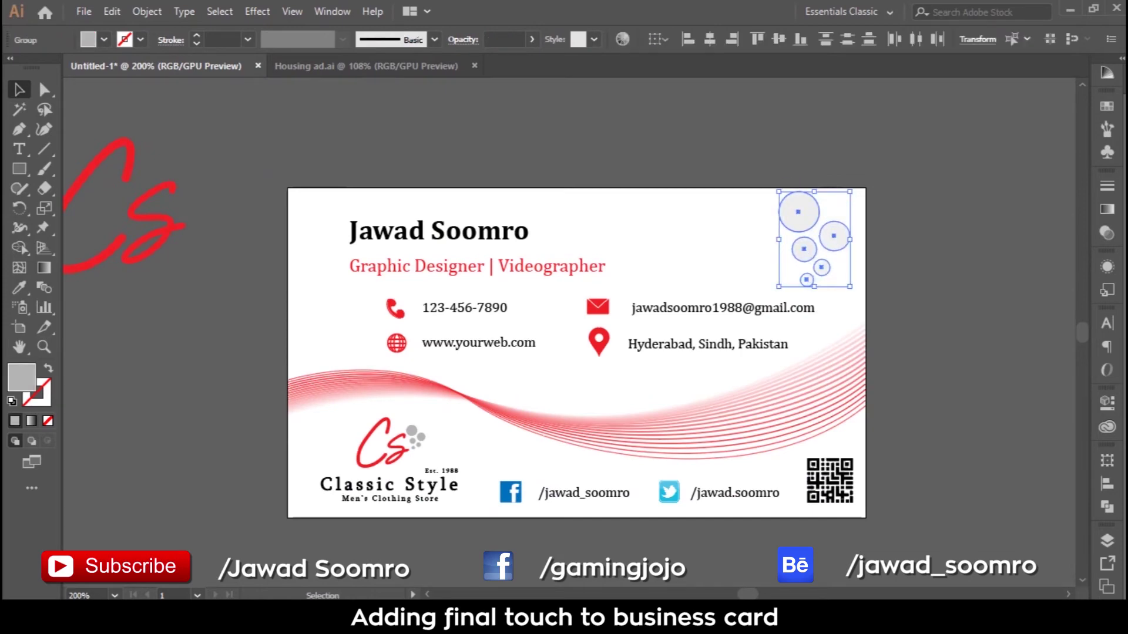
key("ctrl+shift+a")
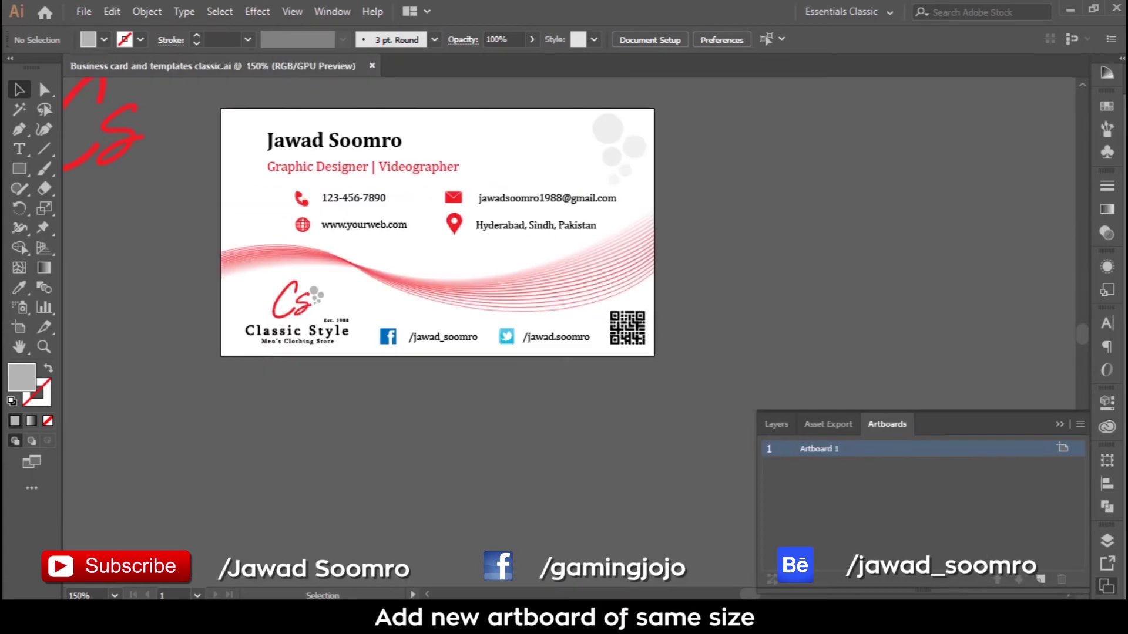
Add a matching second artboard and draw a #331212 rectangle covering it entirely.
left_click(1040, 579)
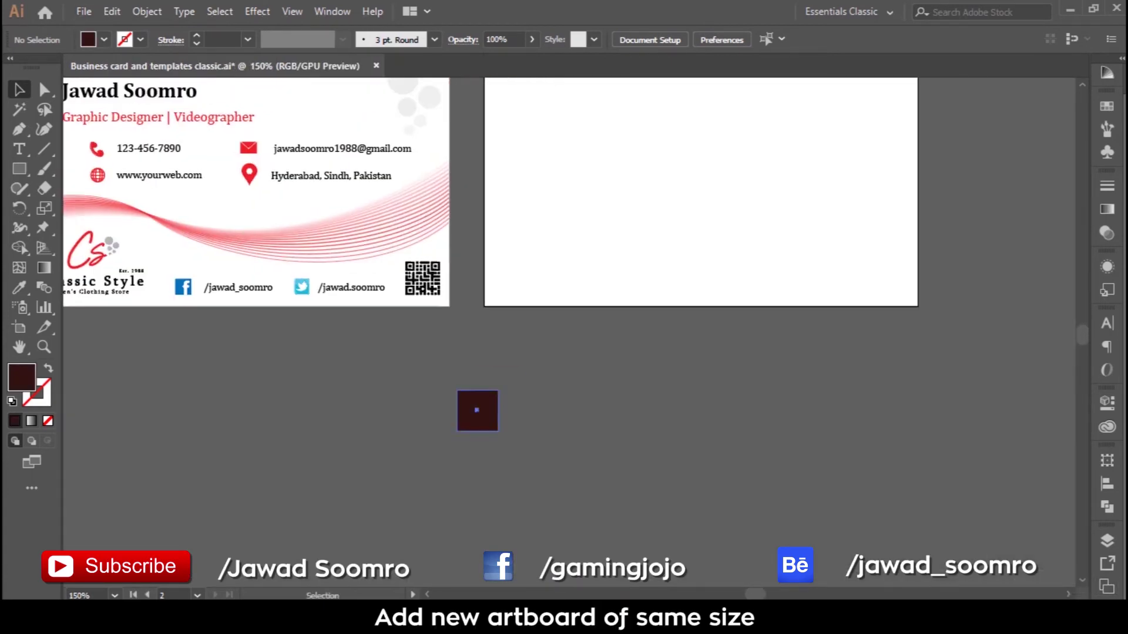
left_click_drag(518, 345, 518, 346)
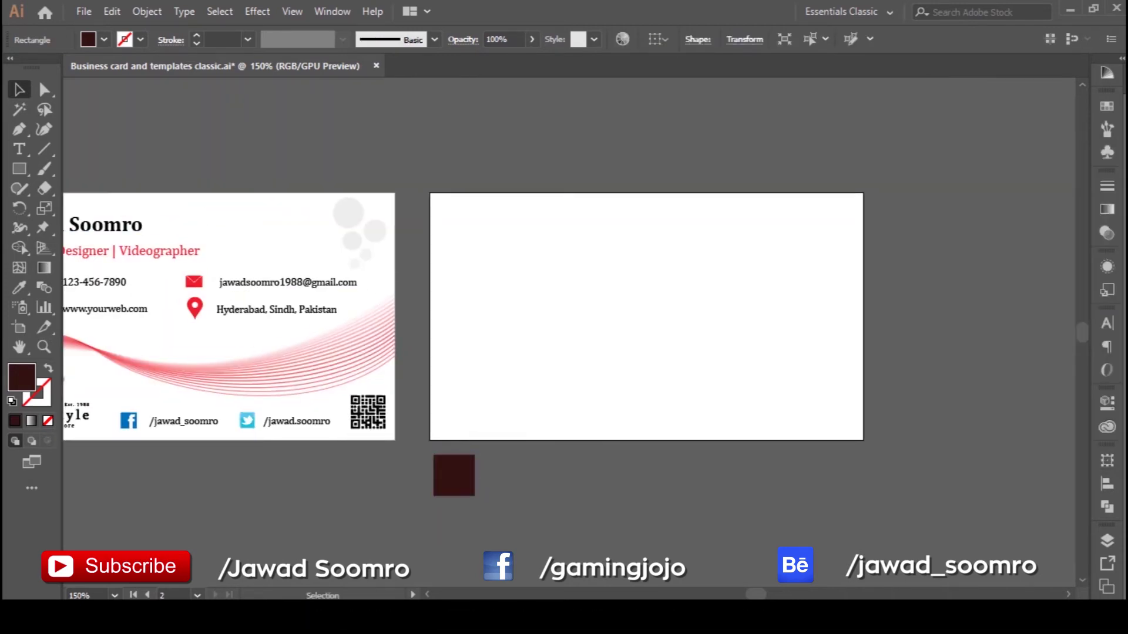
mouse_move(453, 476)
left_mouse_down()
mouse_move(450, 212)
mouse_move(863, 439)
left_mouse_up()
key("ctrl+minus")
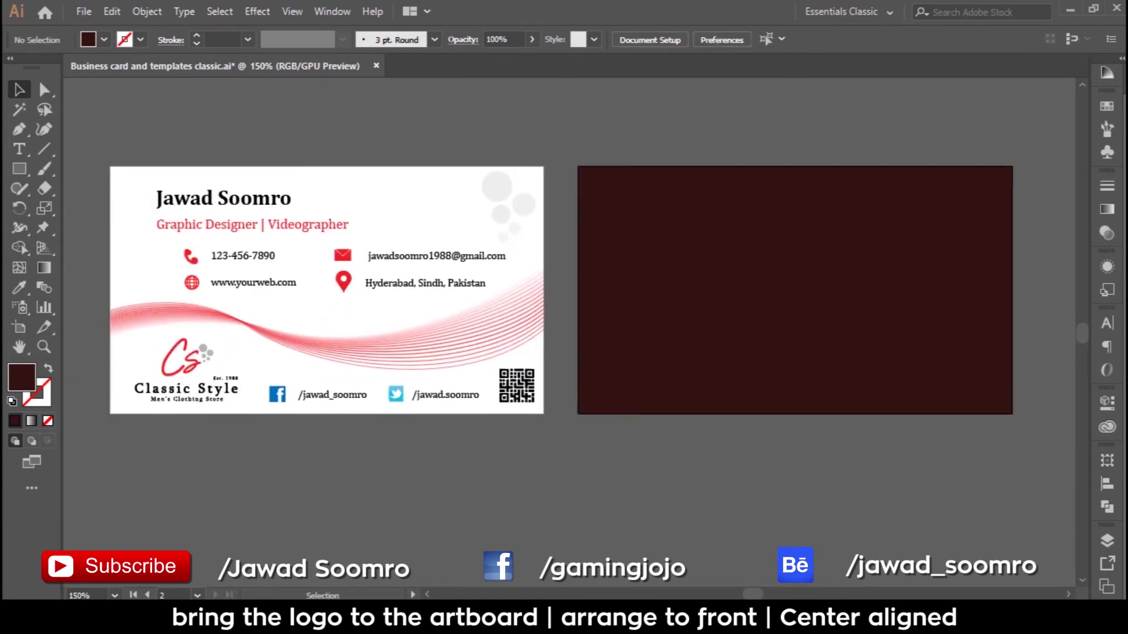
Move the Classic Style logo onto the back, bring it to front, enlarge and centre it.
left_click_drag(229, 300, 773, 369)
right_click(758, 341)
left_click(940, 256)
key("ctrl+plus")
key("ctrl+plus")
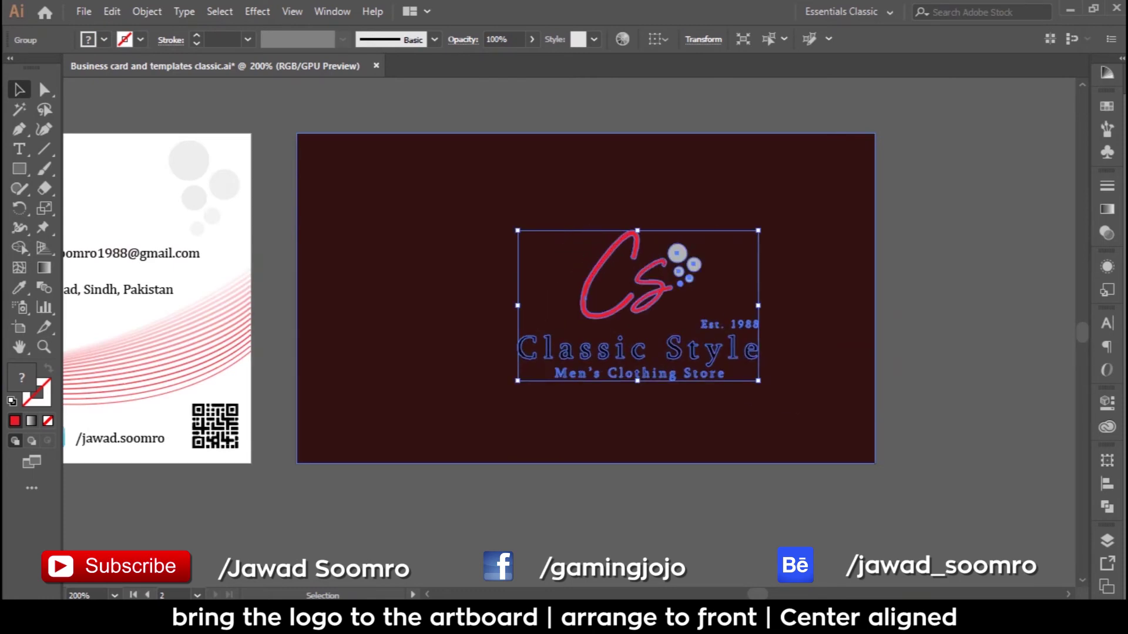
key("shift+F7")
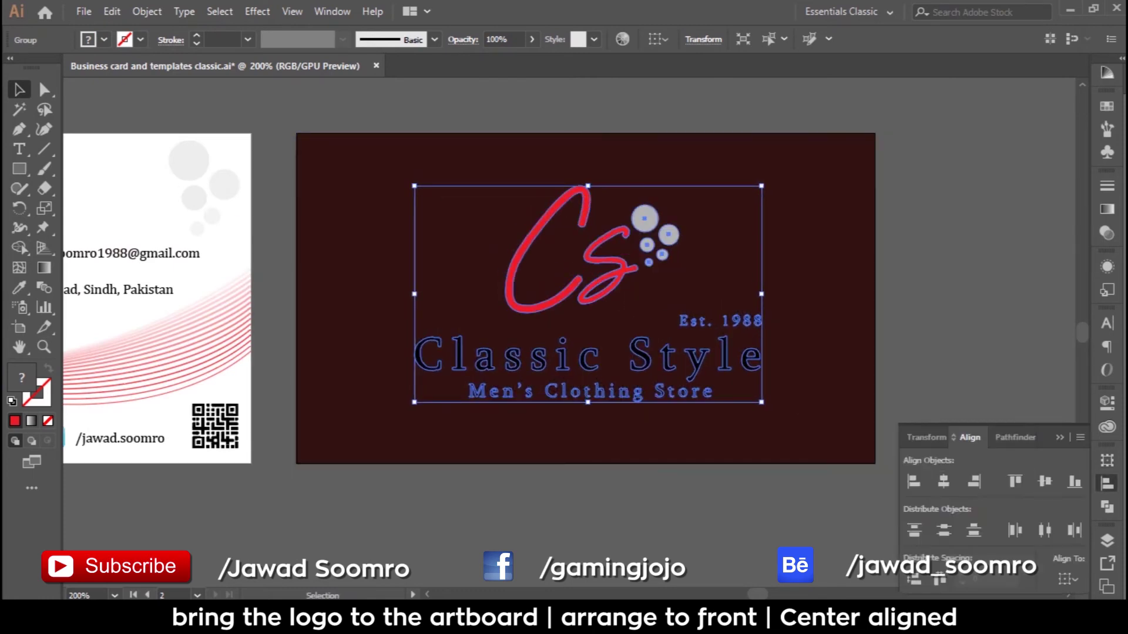
Set the logo lettering fill to white, then draw a rectangle over the whole back.
double_click(536, 360)
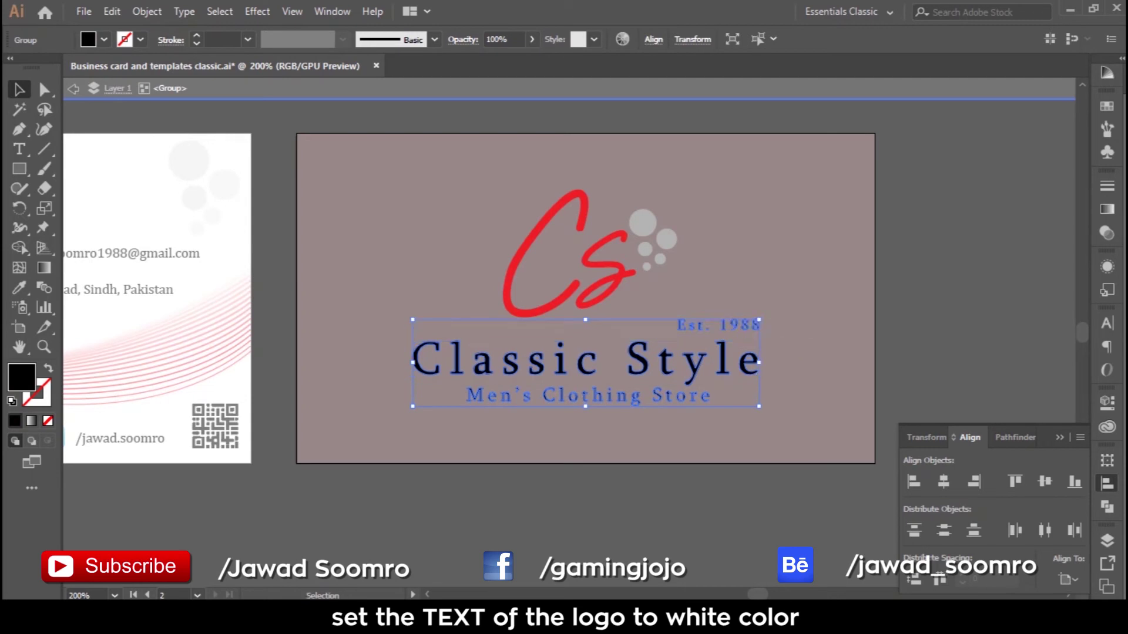
left_click(104, 39)
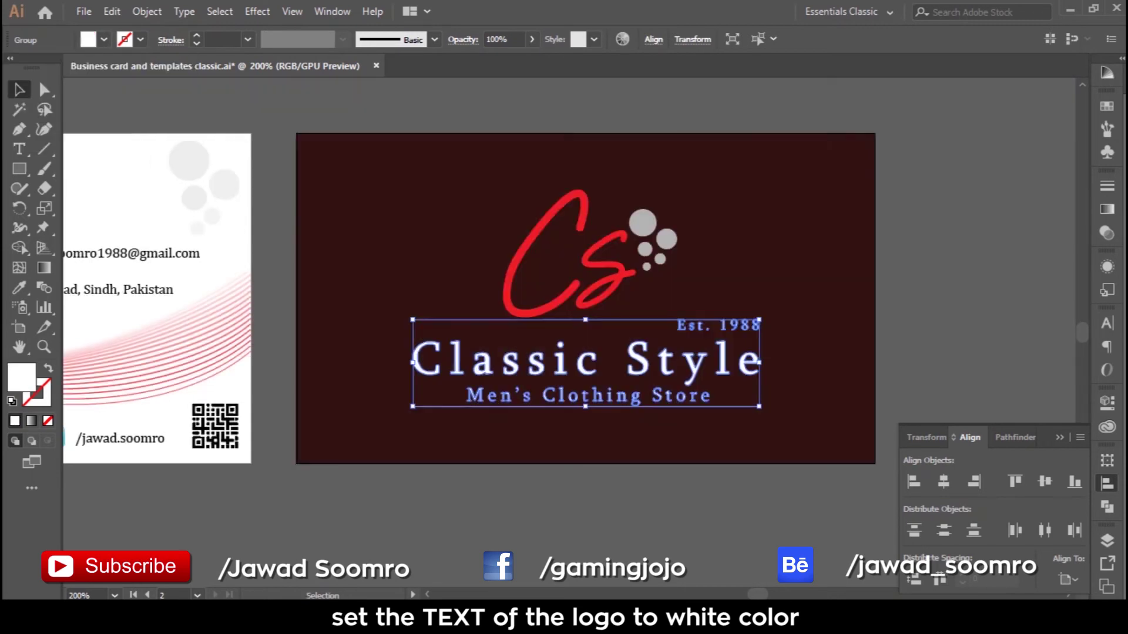
left_click_drag(185, 156, 764, 485)
Give the rectangle a radial gradient stretched past the card edges, with a black stop at 0% opacity.
key("v")
key("period")
left_click(985, 204)
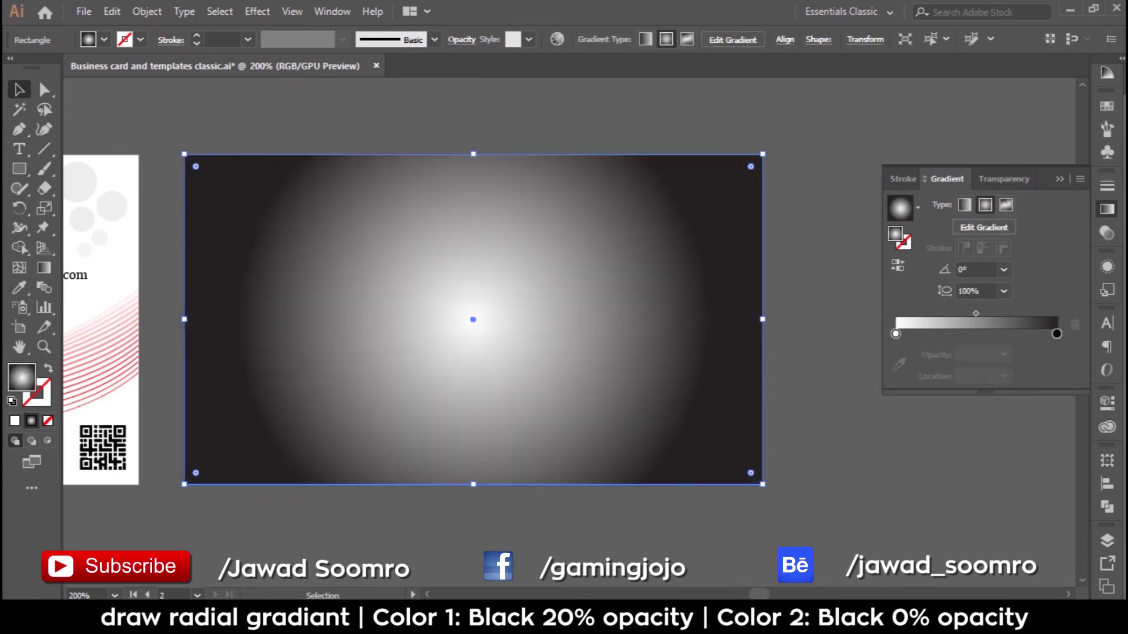
key("g")
left_click_drag(710, 319, 813, 319)
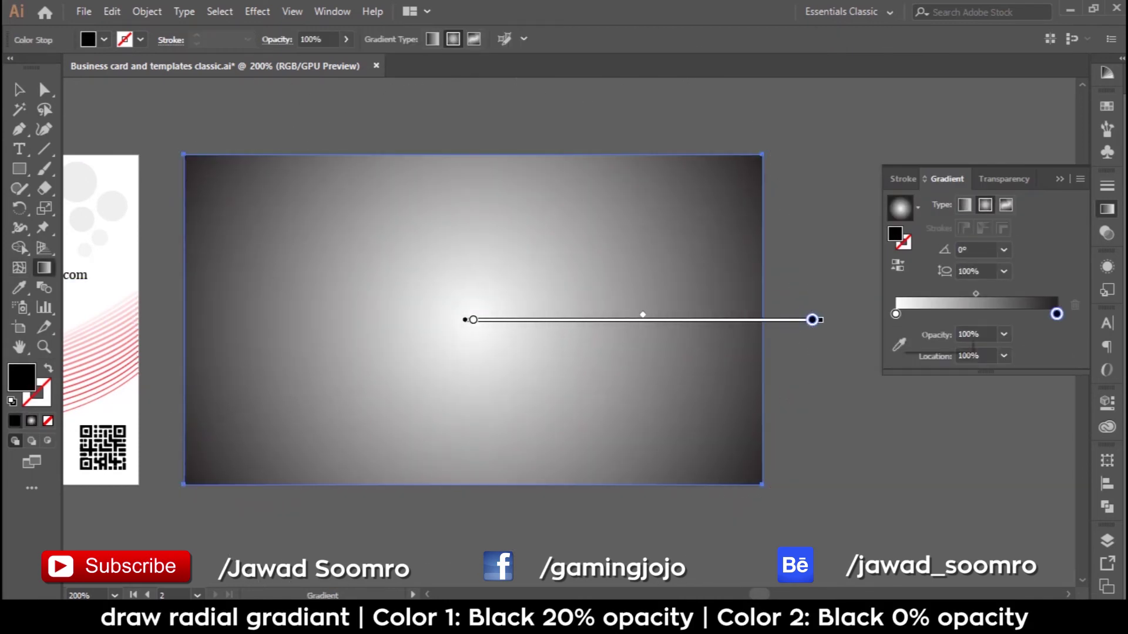
double_click(895, 313)
left_click(871, 458)
type("0")
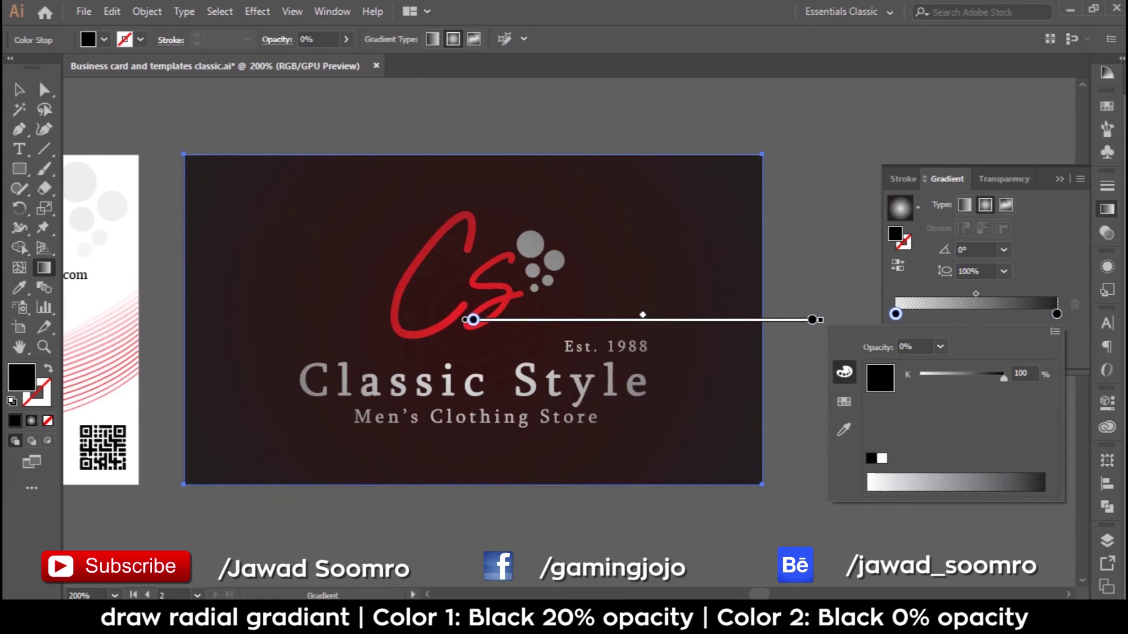